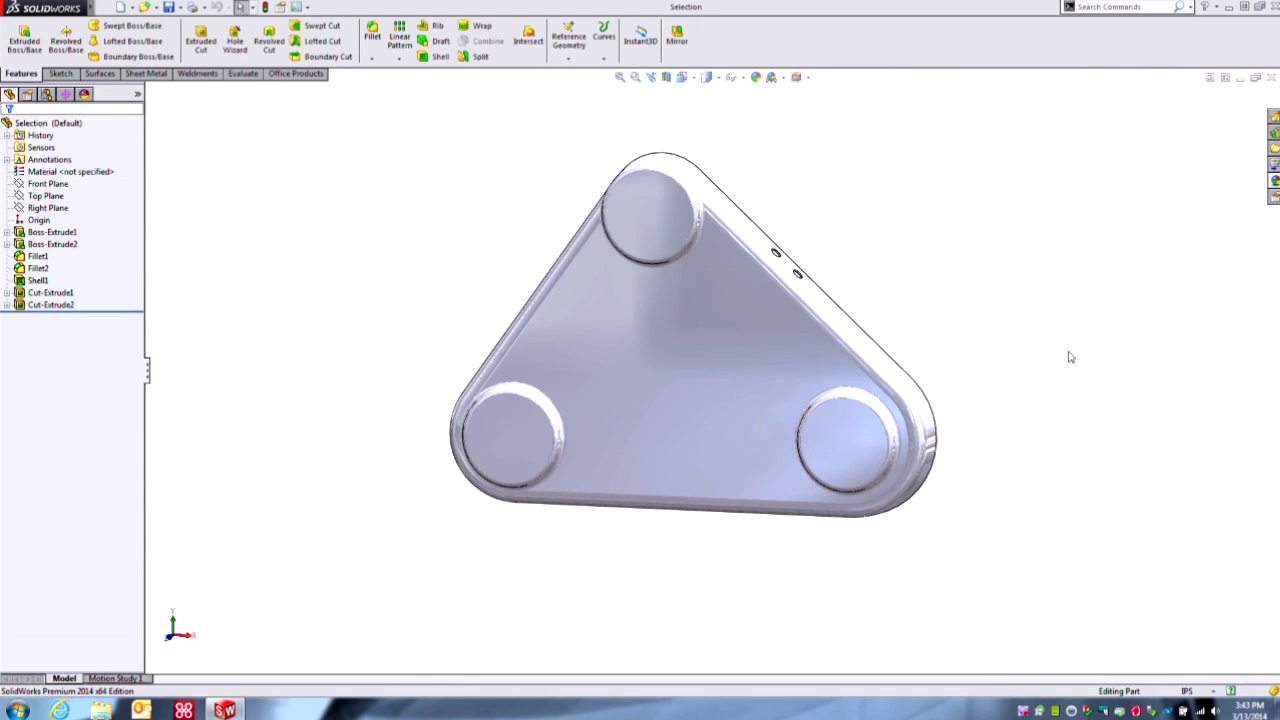
Orbit the triangular plate and open Sketch1 from its front face for editing
{"action": "middle_click_drag", "start_coordinate": [1039, 370], "coordinate": [1050, 339]}
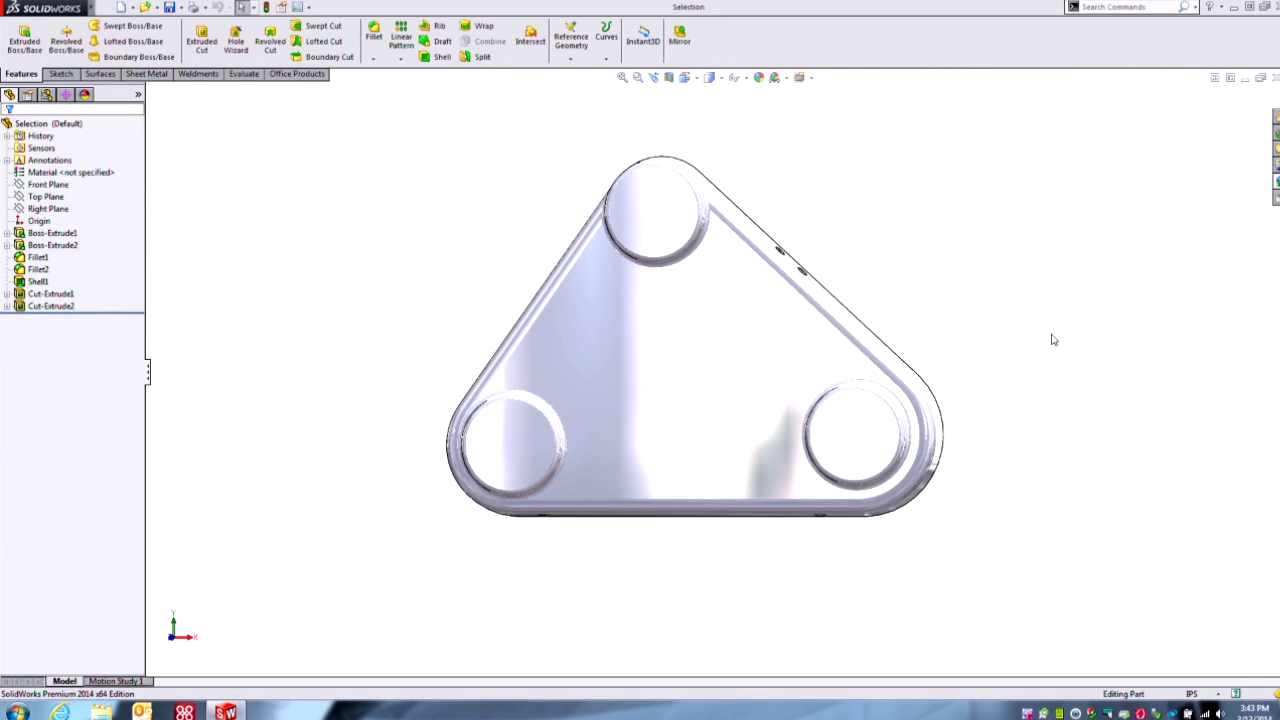
{"action": "middle_click_drag", "start_coordinate": [1053, 340], "coordinate": [1017, 409]}
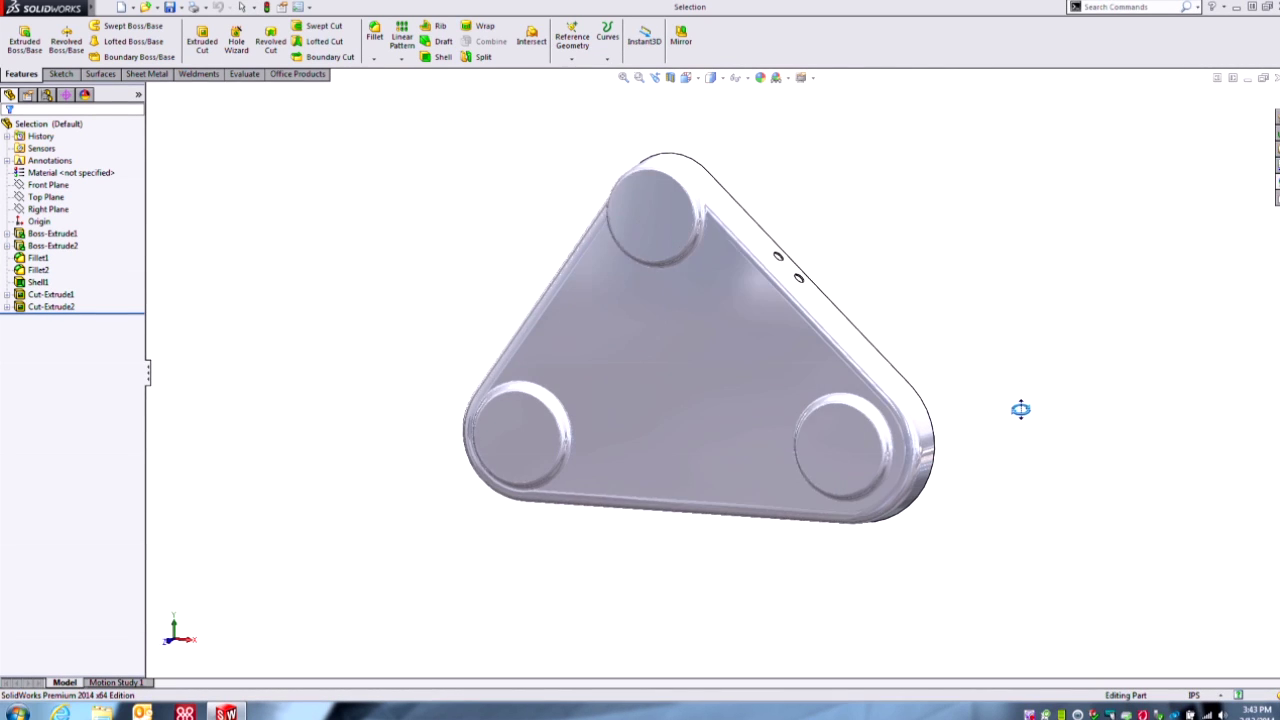
{"action": "left_click", "coordinate": [672, 342]}
{"action": "left_click", "coordinate": [718, 286]}
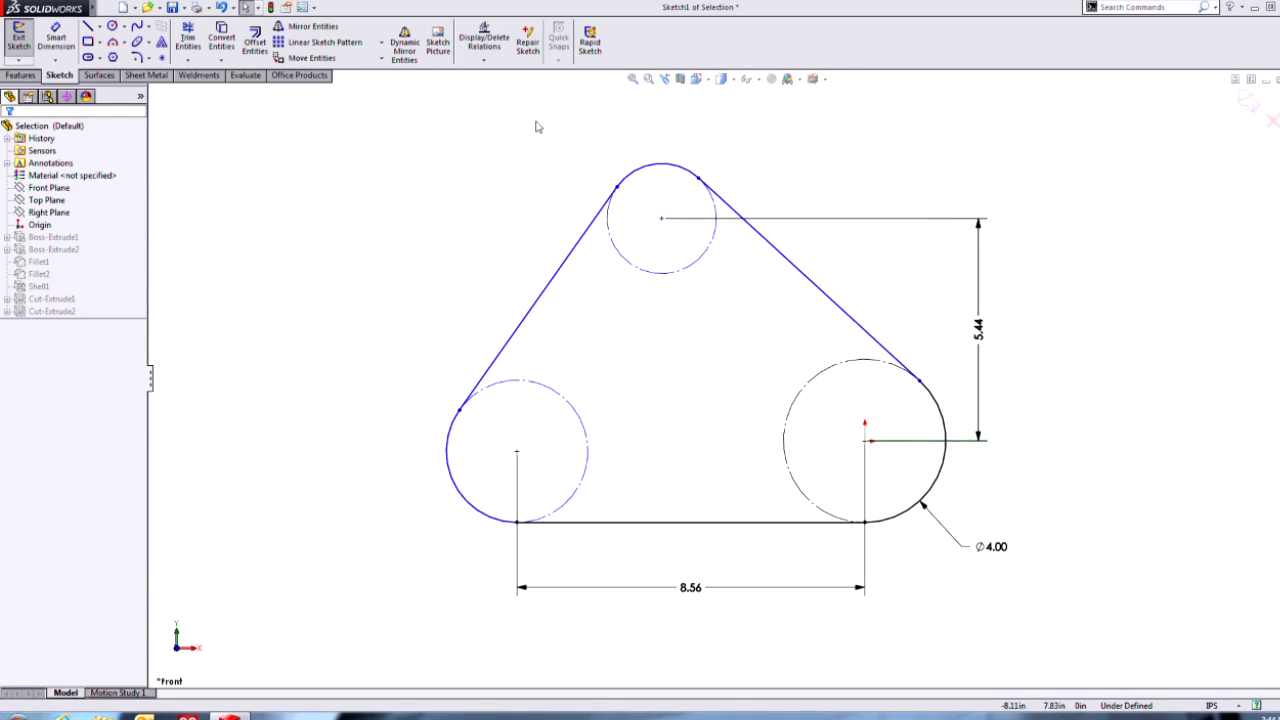
{"action": "left_click_drag", "start_coordinate": [536, 122], "coordinate": [768, 340]}
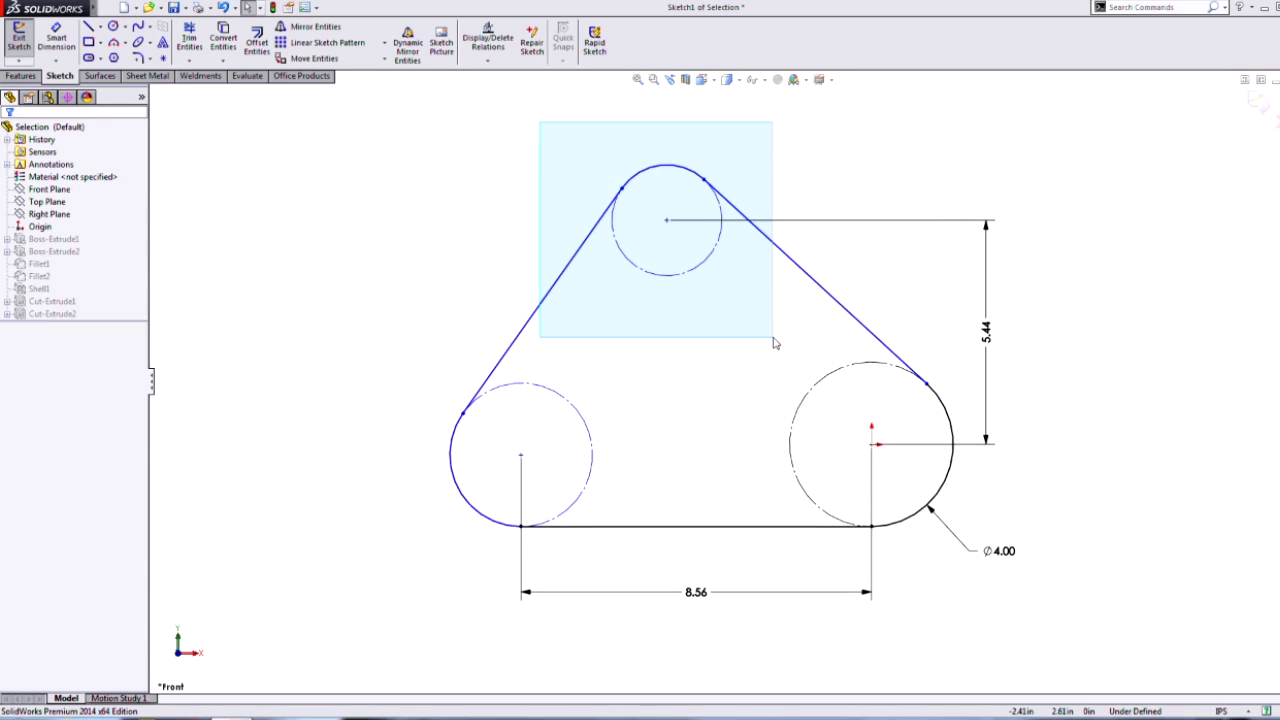
{"action": "left_click_drag", "start_coordinate": [774, 343], "coordinate": [790, 343]}
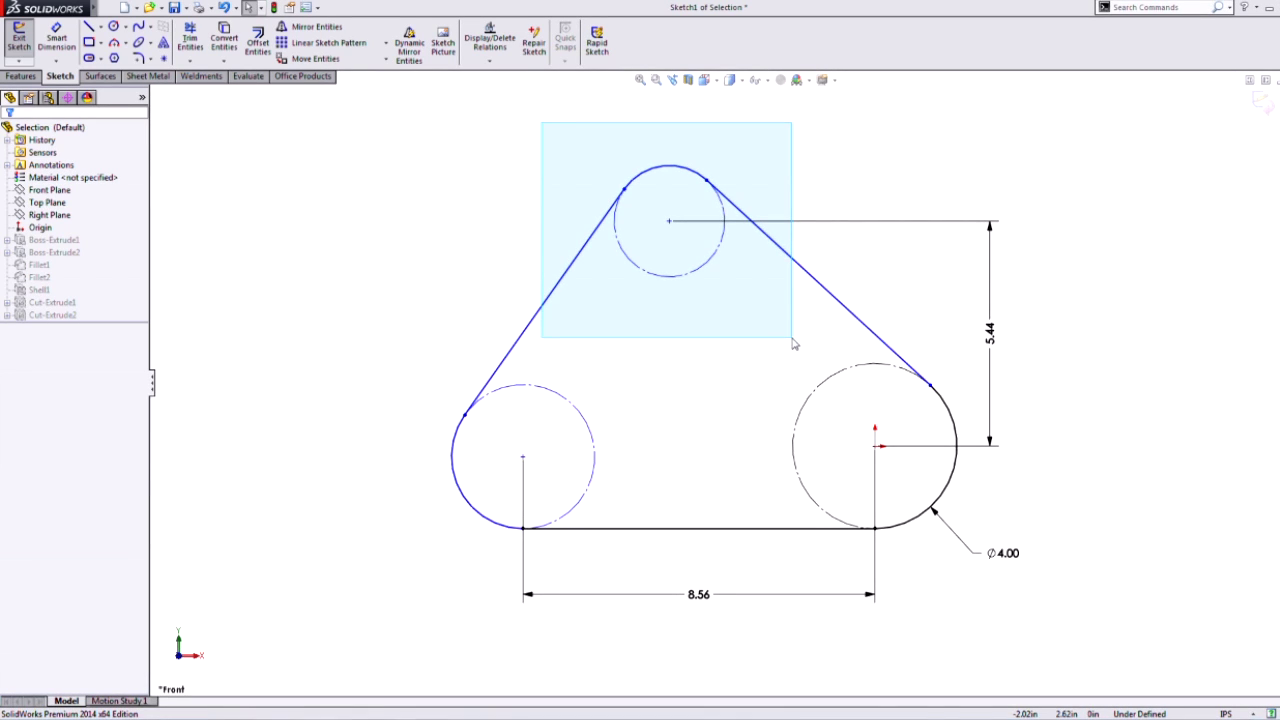
{"action": "left_click_drag", "start_coordinate": [793, 343], "coordinate": [794, 344]}
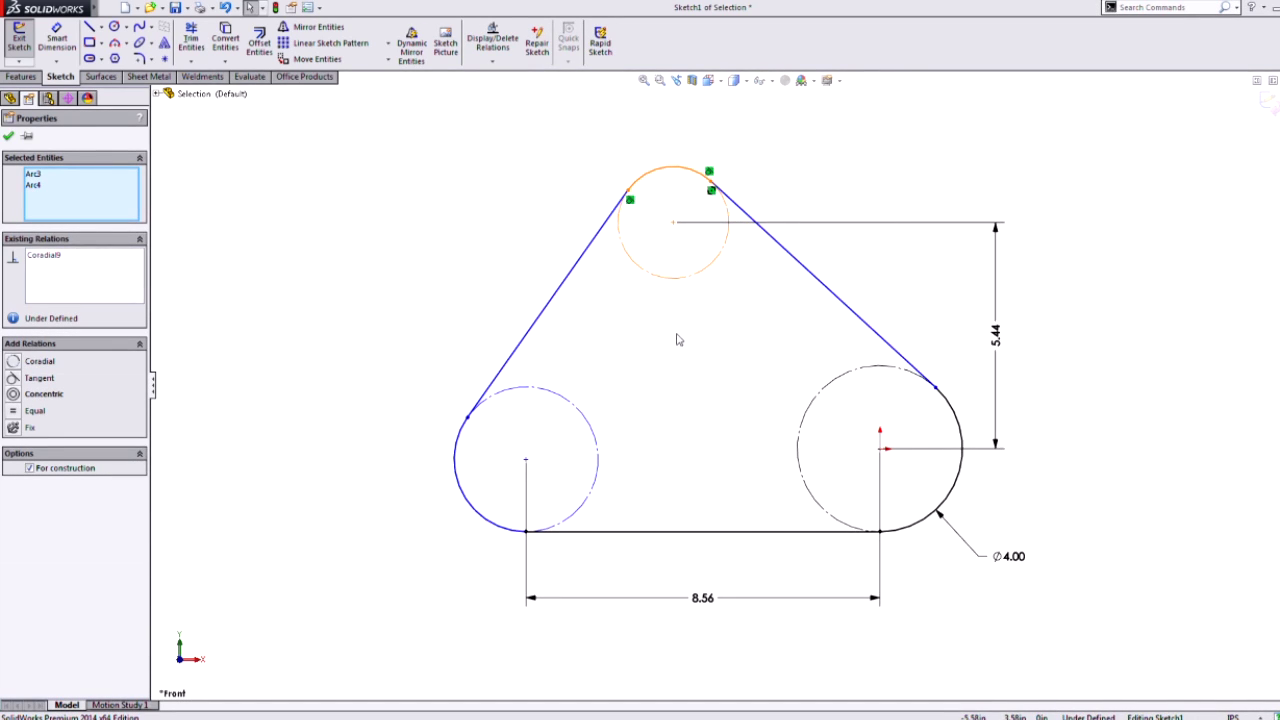
{"action": "left_click", "coordinate": [731, 338]}
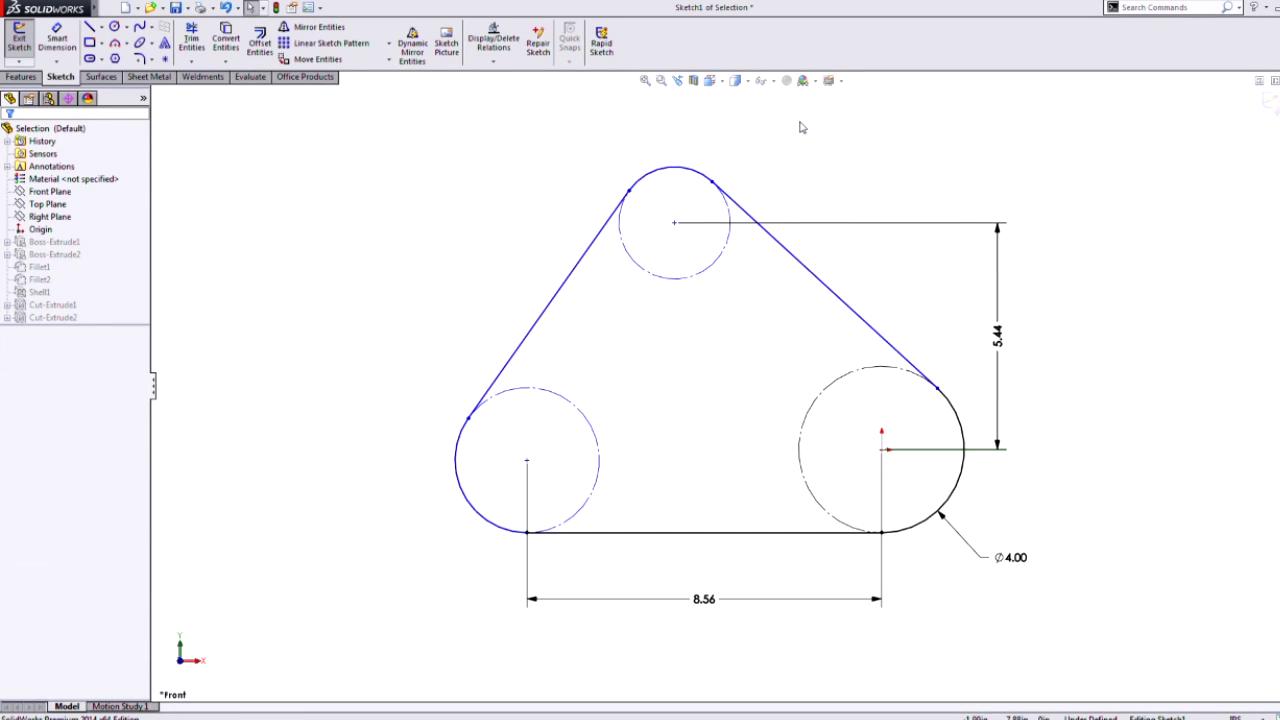
{"action": "left_click_drag", "start_coordinate": [783, 121], "coordinate": [589, 312]}
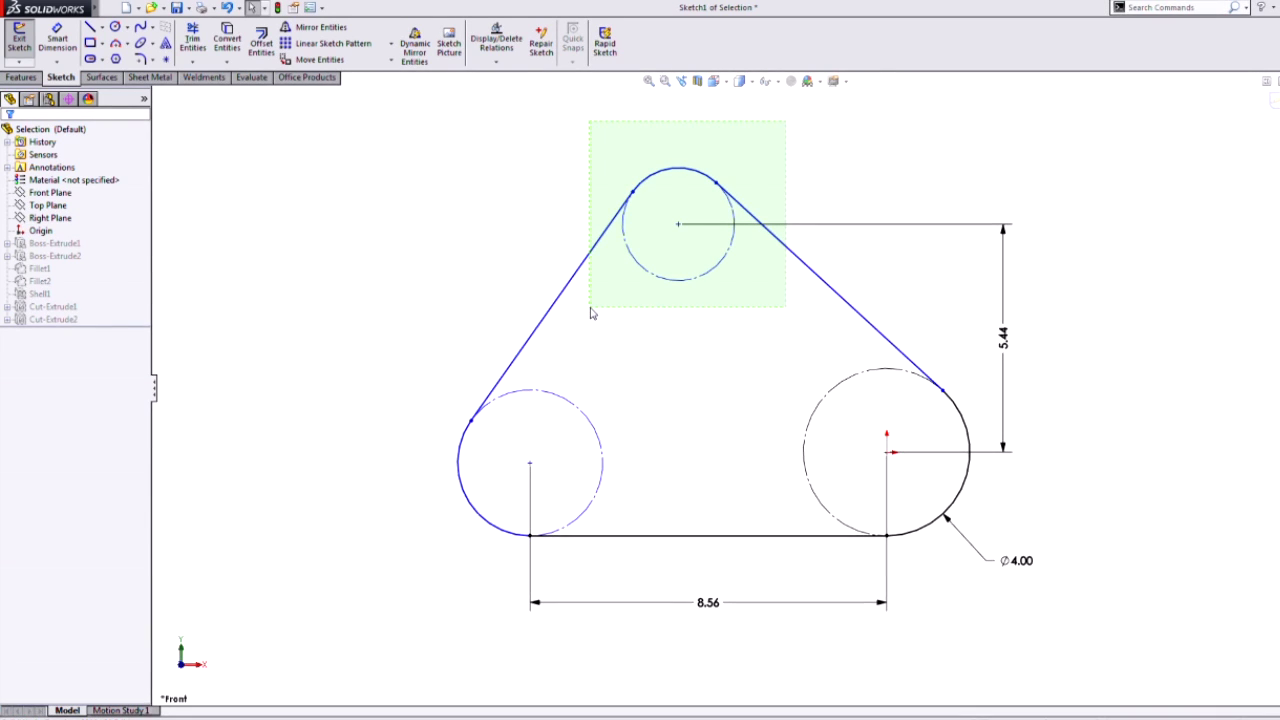
{"action": "left_click_drag", "start_coordinate": [591, 313], "coordinate": [591, 314]}
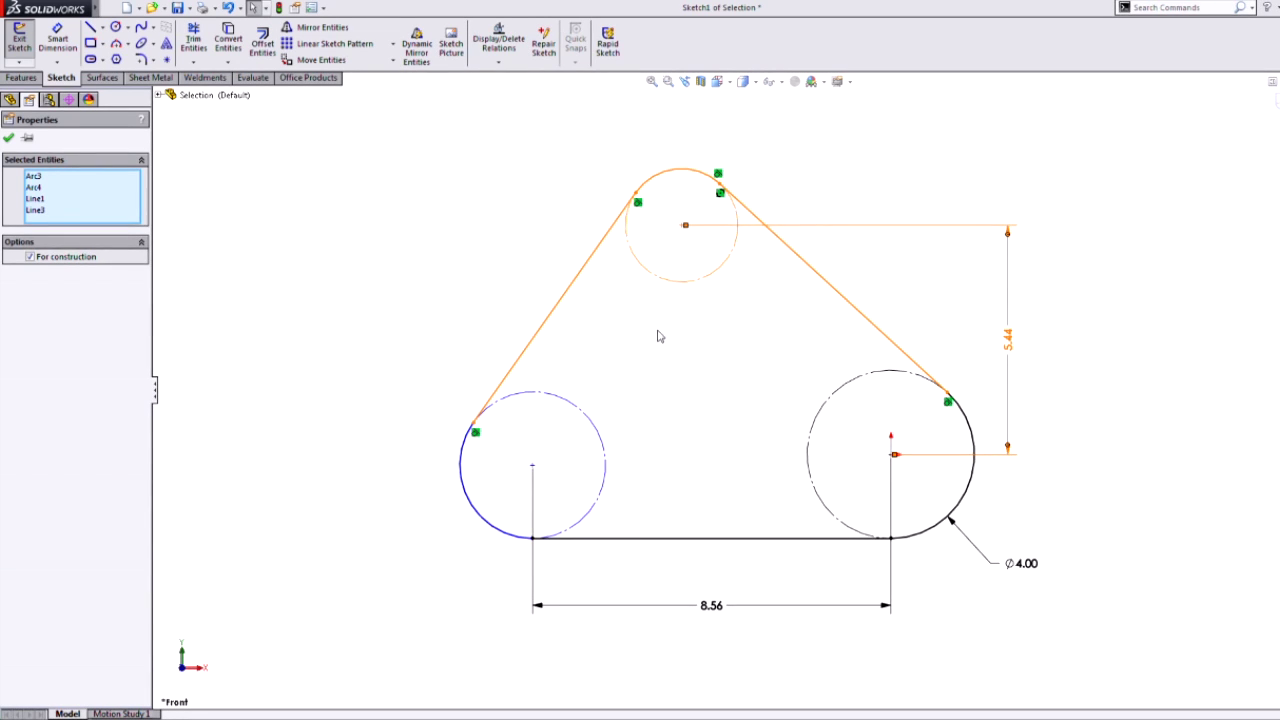
{"action": "left_click", "coordinate": [476, 239]}
{"action": "mouse_move", "coordinate": [358, 110]}
{"action": "left_mouse_down"}
{"action": "mouse_move", "coordinate": [1100, 356]}
{"action": "mouse_move", "coordinate": [1175, 661]}
{"action": "left_mouse_up"}
{"action": "left_click", "coordinate": [1143, 386]}
{"action": "mouse_move", "coordinate": [1074, 132]}
{"action": "left_mouse_down"}
{"action": "mouse_move", "coordinate": [1120, 367]}
{"action": "mouse_move", "coordinate": [893, 562]}
{"action": "mouse_move", "coordinate": [618, 569]}
{"action": "left_mouse_up"}
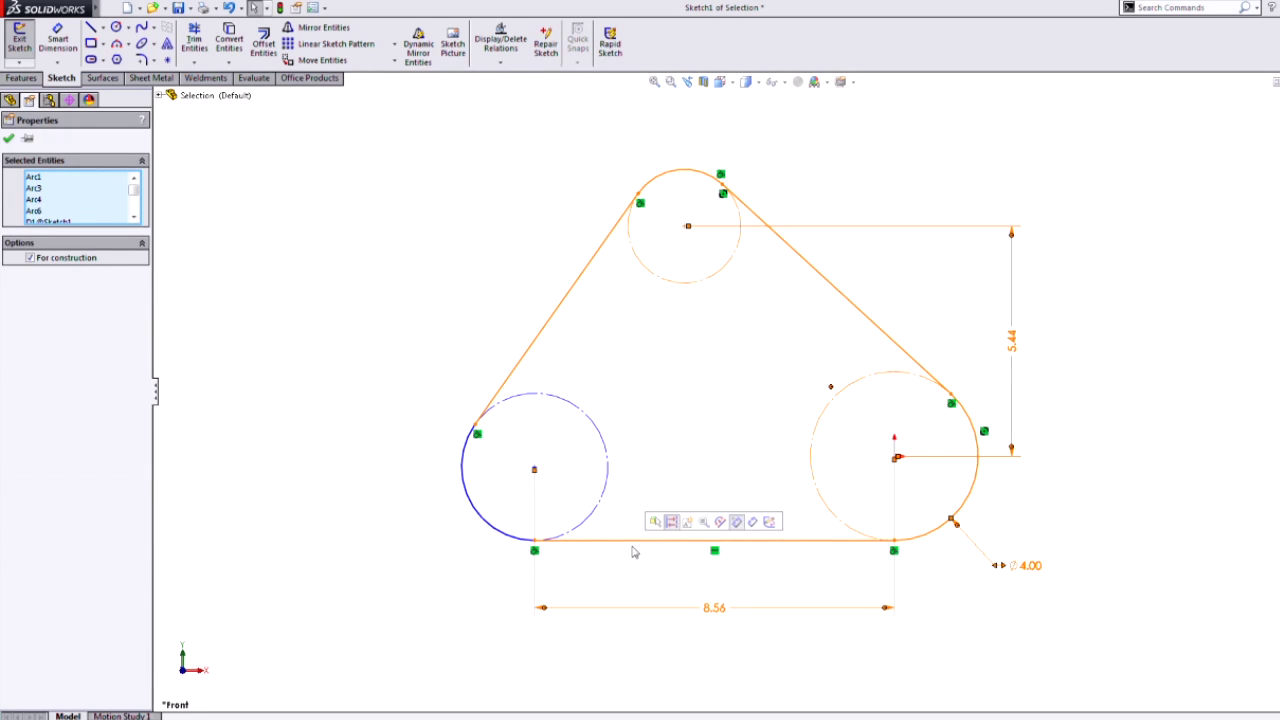
{"action": "left_click", "coordinate": [675, 404]}
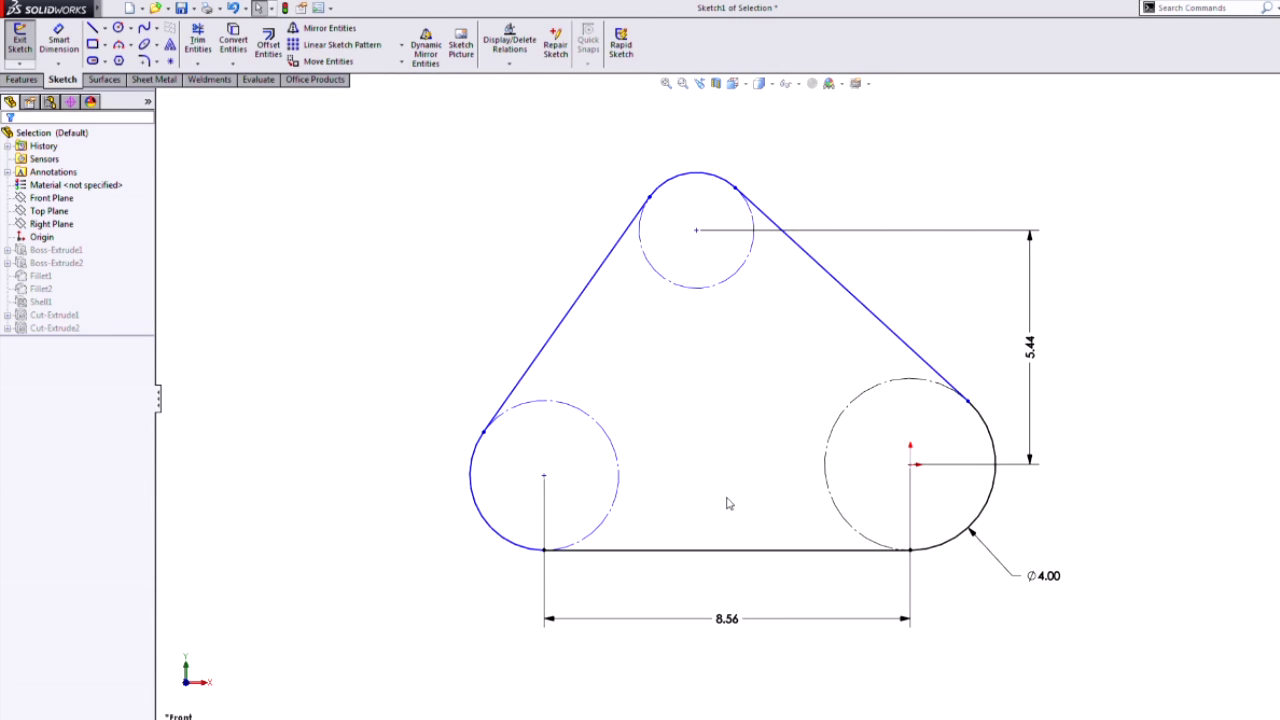
{"action": "left_click_drag", "start_coordinate": [724, 503], "coordinate": [591, 262]}
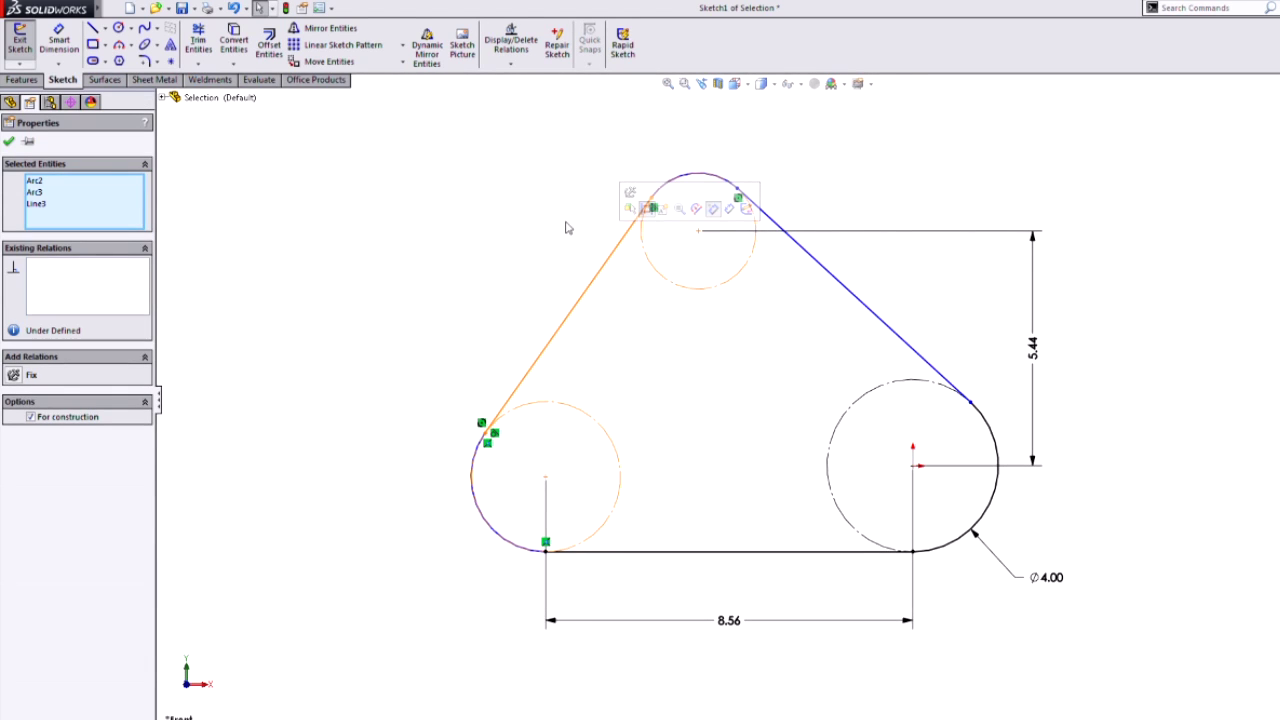
{"action": "left_click", "coordinate": [594, 291], "text": "ctrl"}
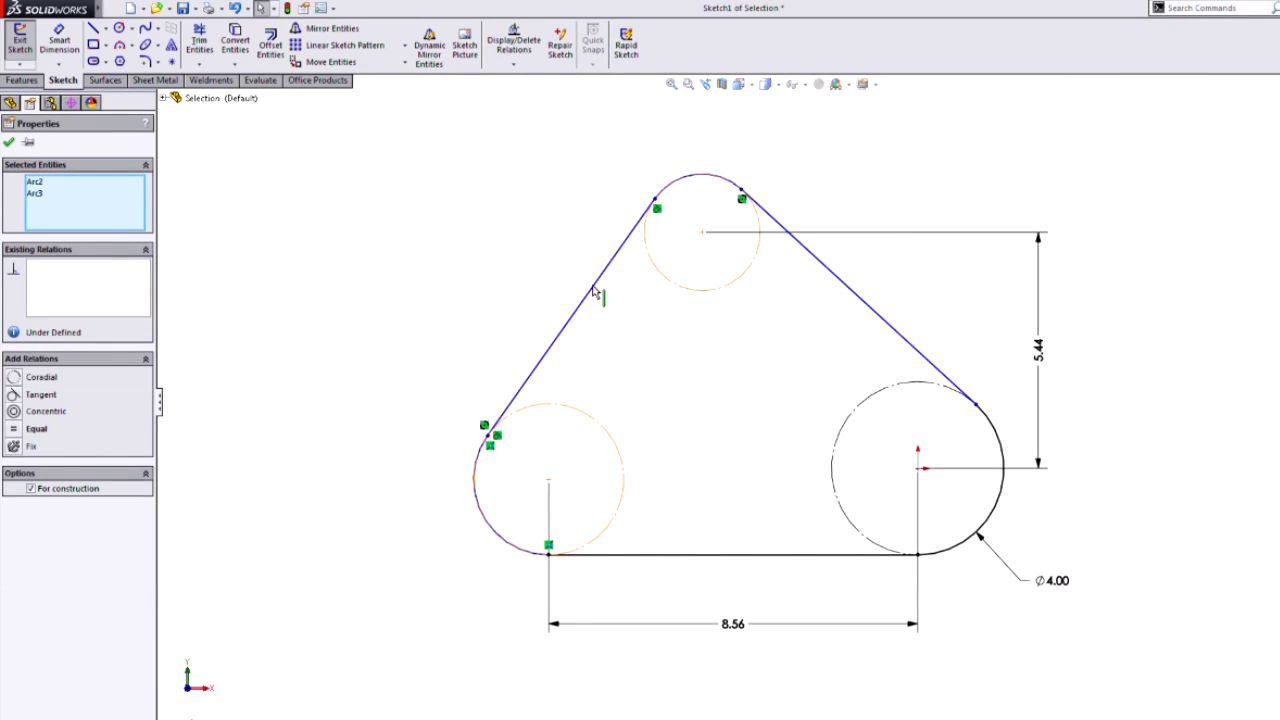
{"action": "left_click", "coordinate": [487, 266]}
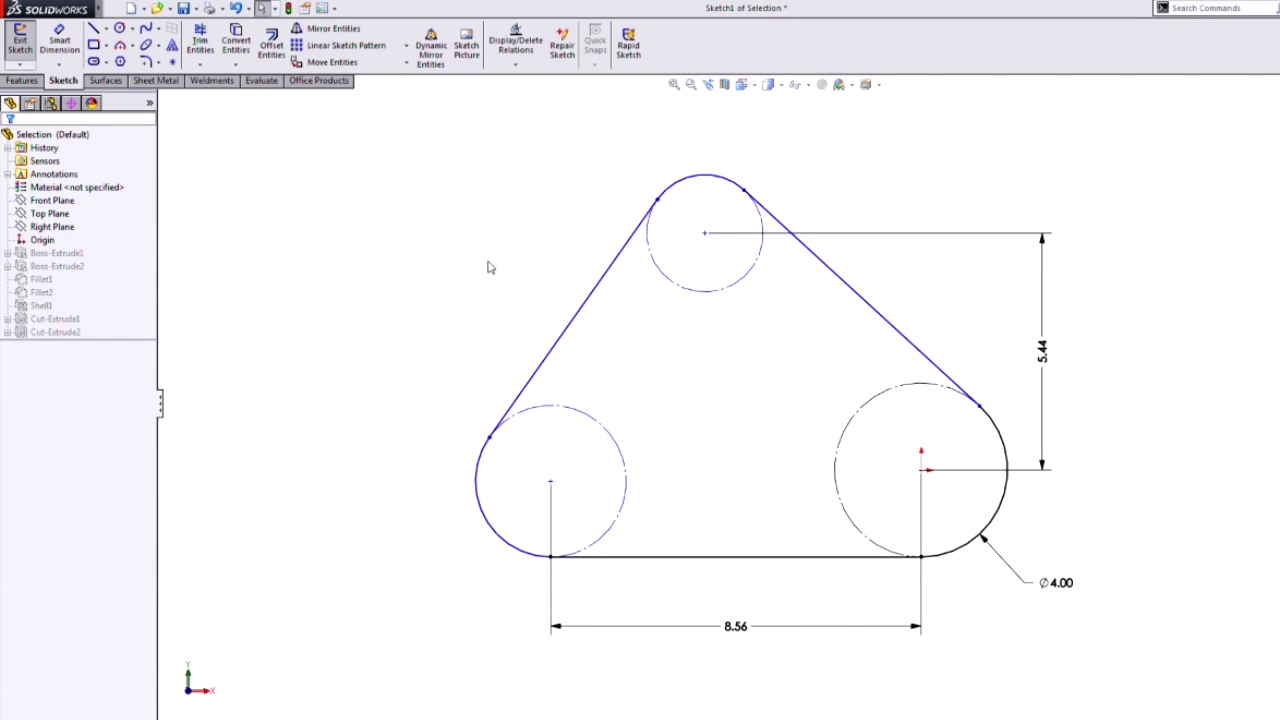
{"action": "left_click_drag", "start_coordinate": [680, 518], "coordinate": [606, 271]}
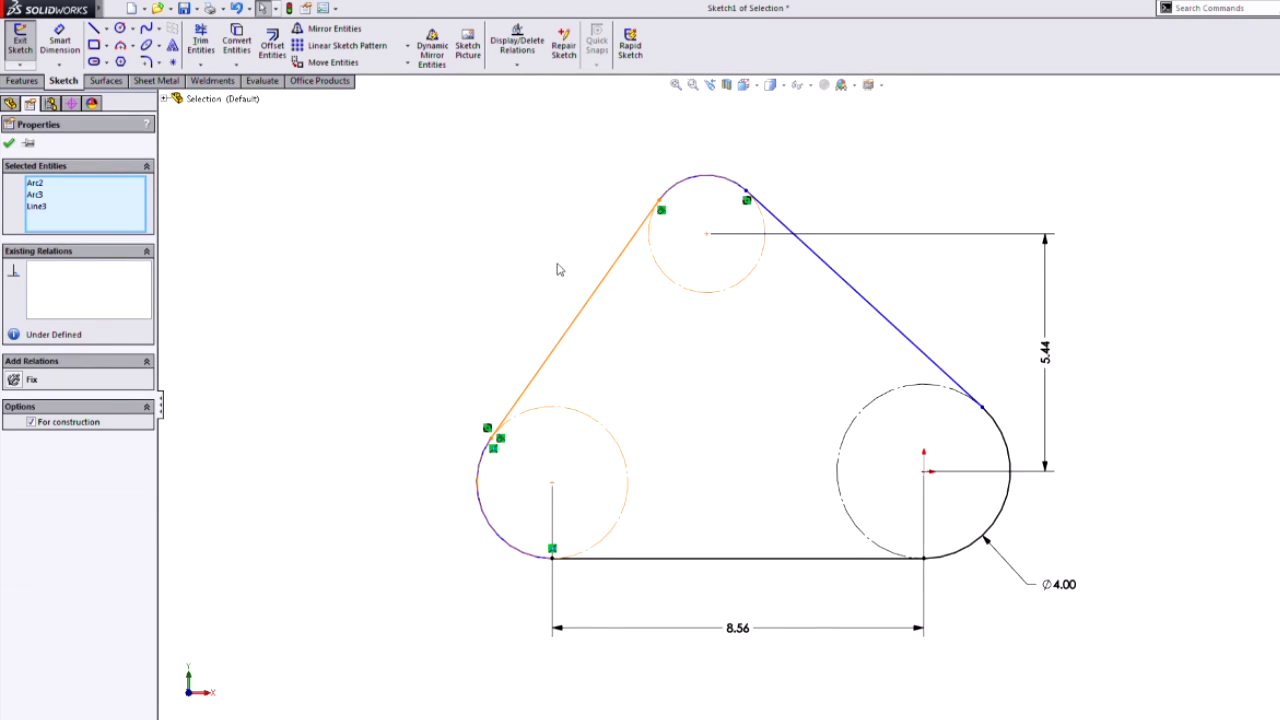
{"action": "left_click", "coordinate": [430, 285]}
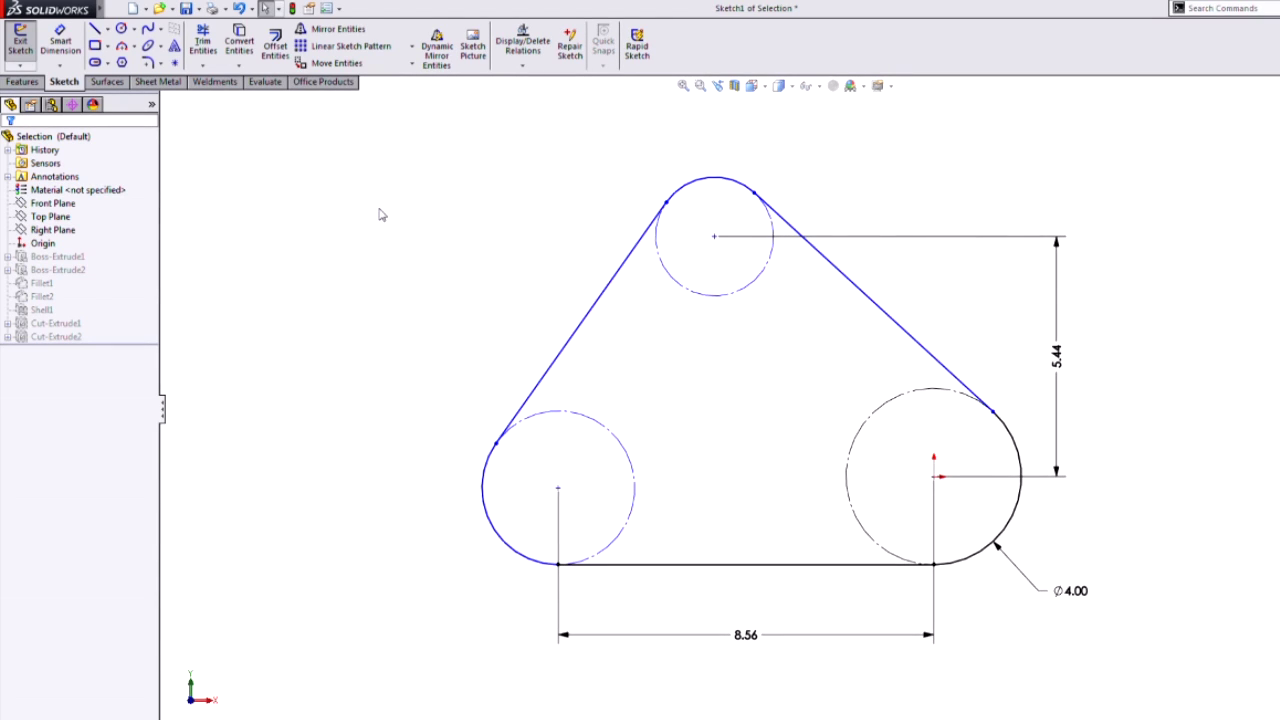
Search system options for 'lasso', leave Default bulk selection method on Box, and close Options
{"action": "left_click", "coordinate": [327, 9]}
{"action": "left_click", "coordinate": [829, 56]}
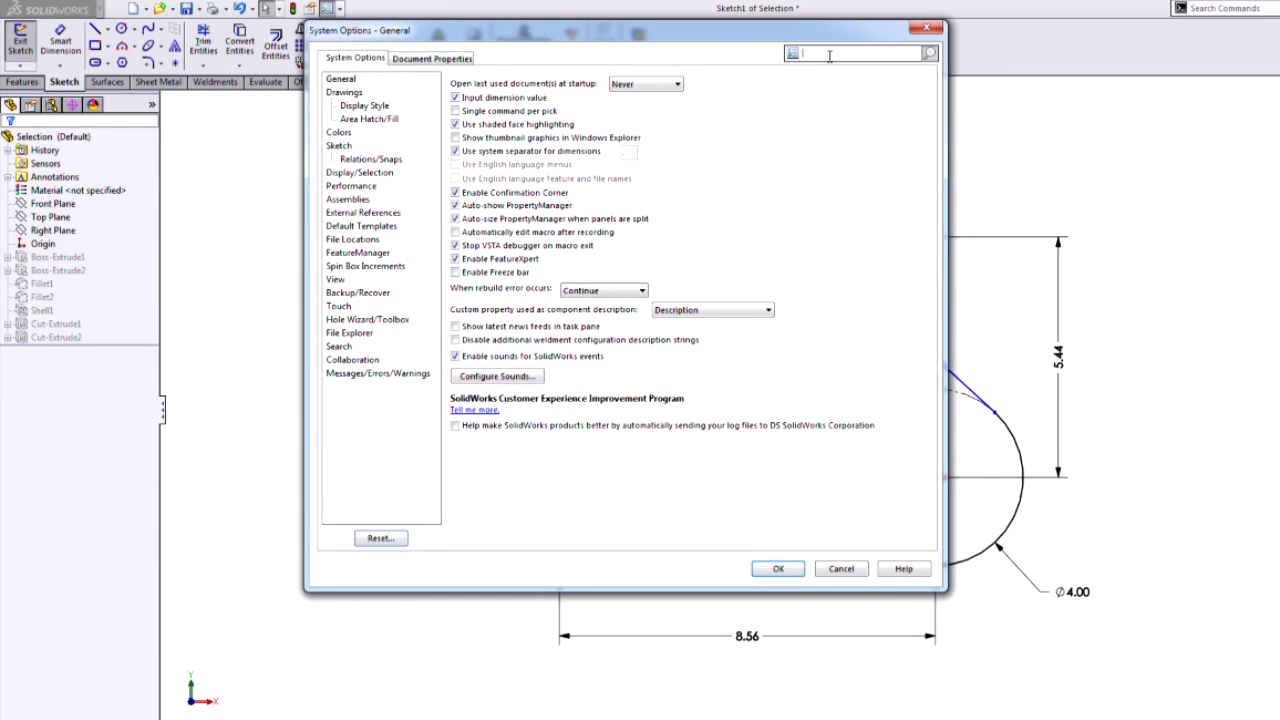
{"action": "type", "text": "lasso"}
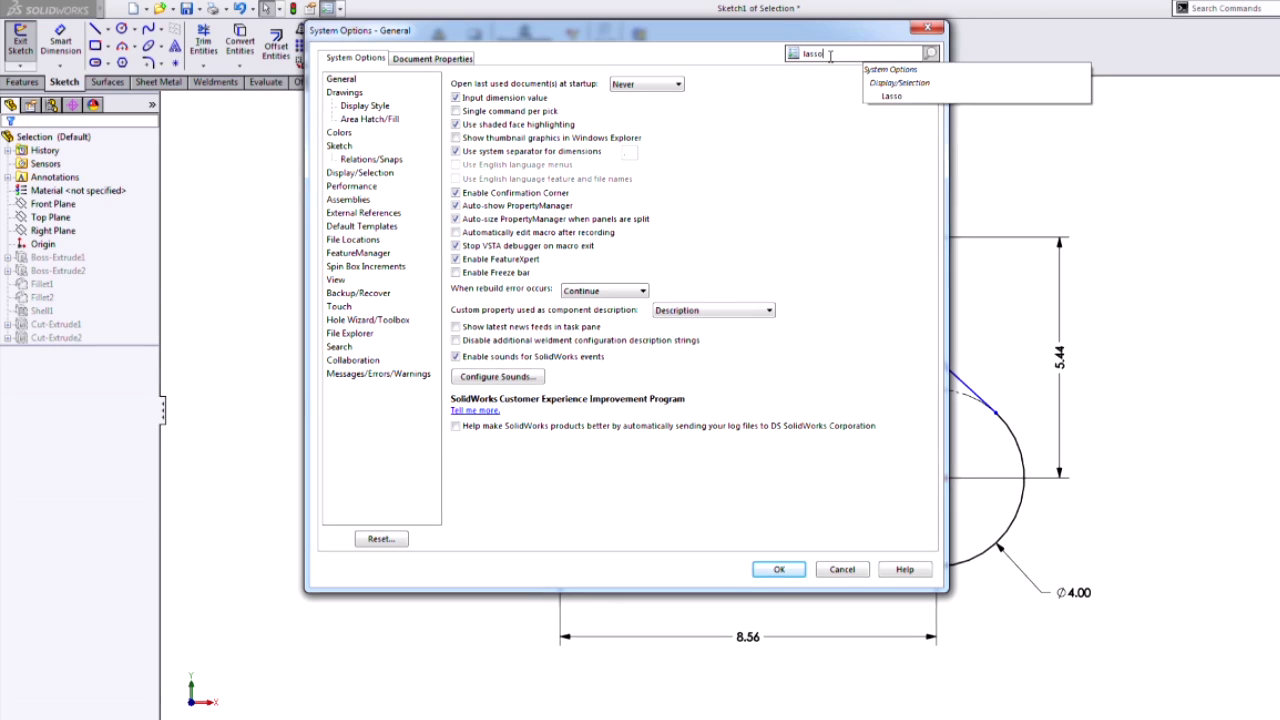
{"action": "left_click", "coordinate": [932, 80]}
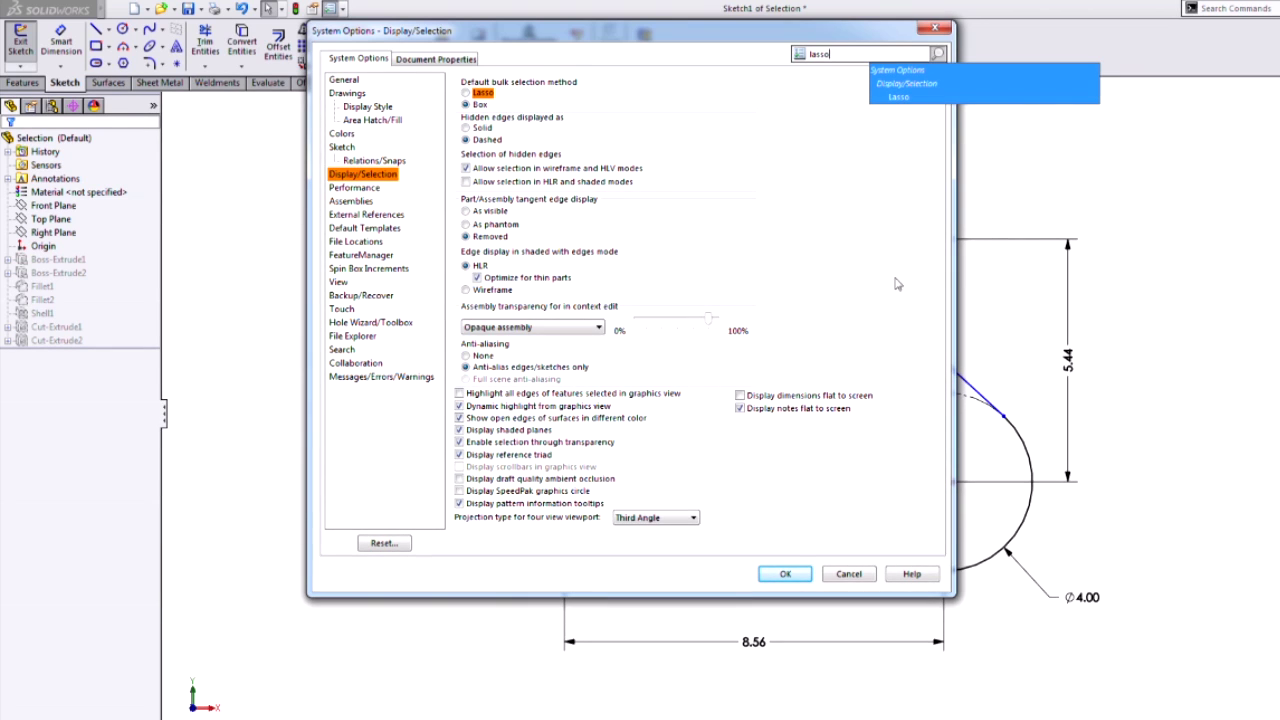
{"action": "left_click", "coordinate": [790, 573]}
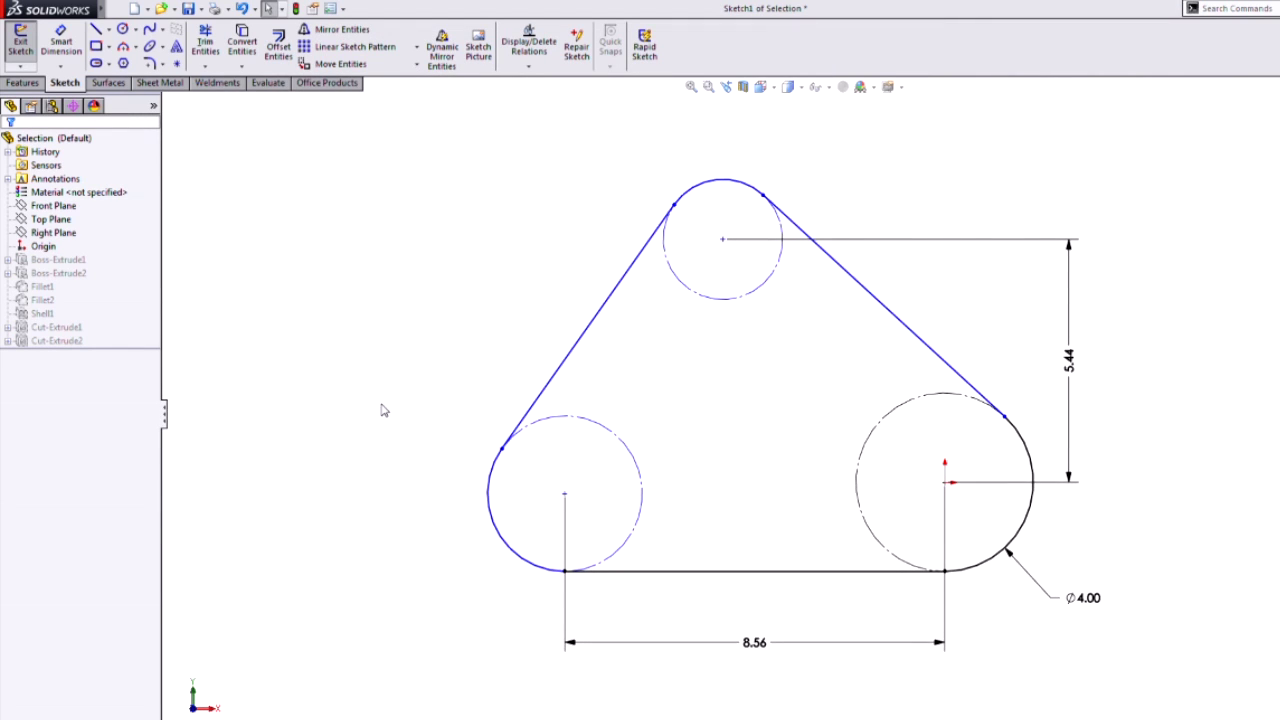
Switch the sketch selection mode to Lasso Selection from the shortcut menu
{"action": "right_click", "coordinate": [381, 234]}
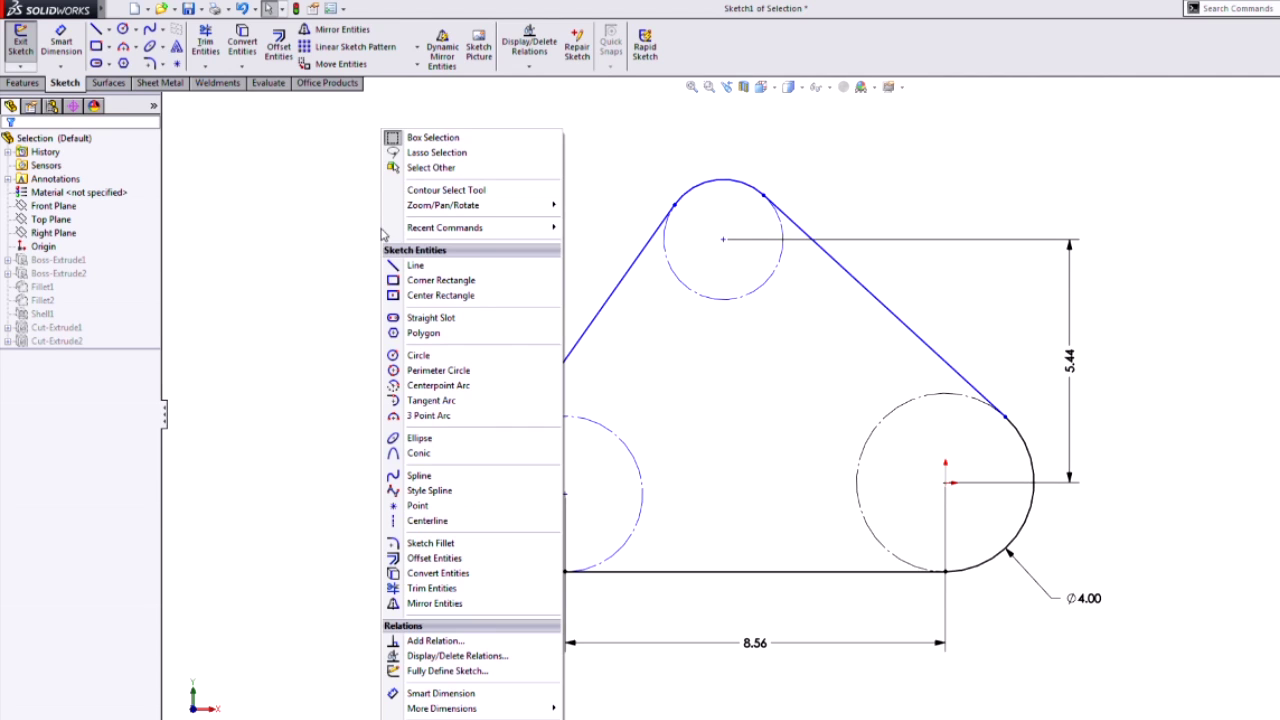
{"action": "left_click", "coordinate": [460, 153]}
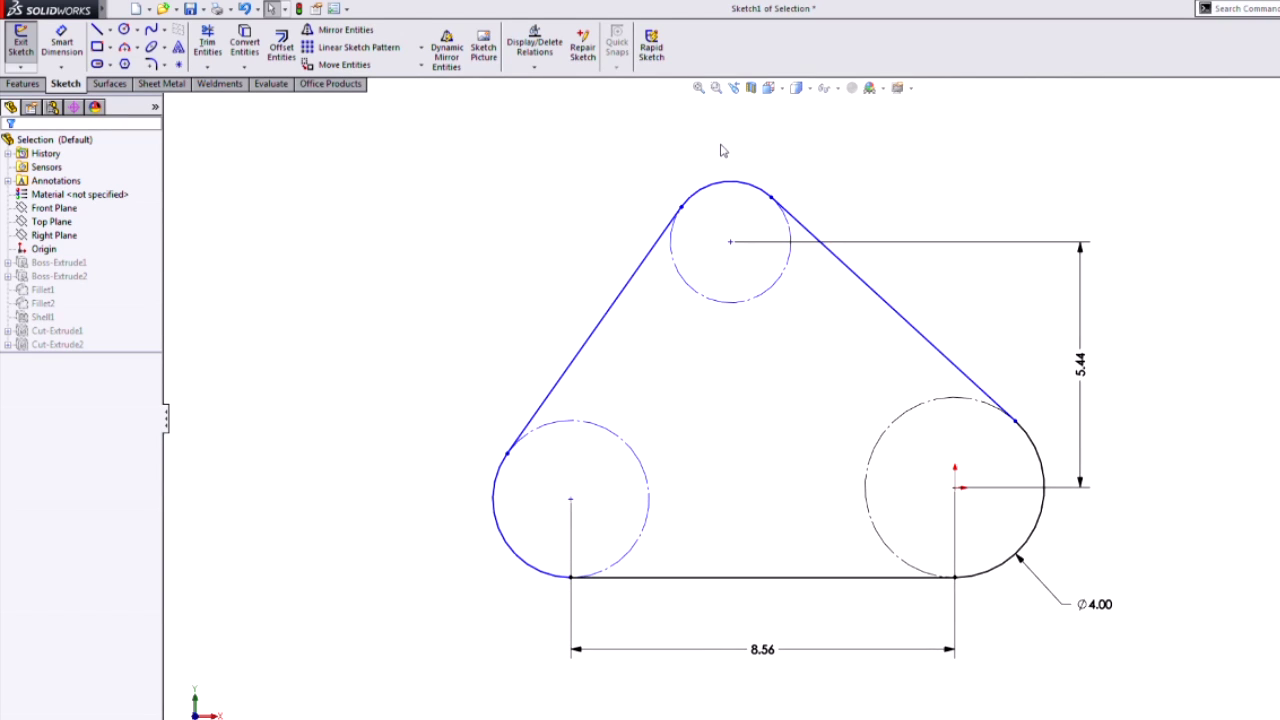
{"action": "mouse_move", "coordinate": [813, 175]}
{"action": "left_mouse_down"}
{"action": "mouse_move", "coordinate": [793, 398]}
{"action": "mouse_move", "coordinate": [707, 394]}
{"action": "mouse_move", "coordinate": [639, 331]}
{"action": "mouse_move", "coordinate": [626, 231]}
{"action": "mouse_move", "coordinate": [642, 191]}
{"action": "mouse_move", "coordinate": [775, 150]}
{"action": "left_mouse_up"}
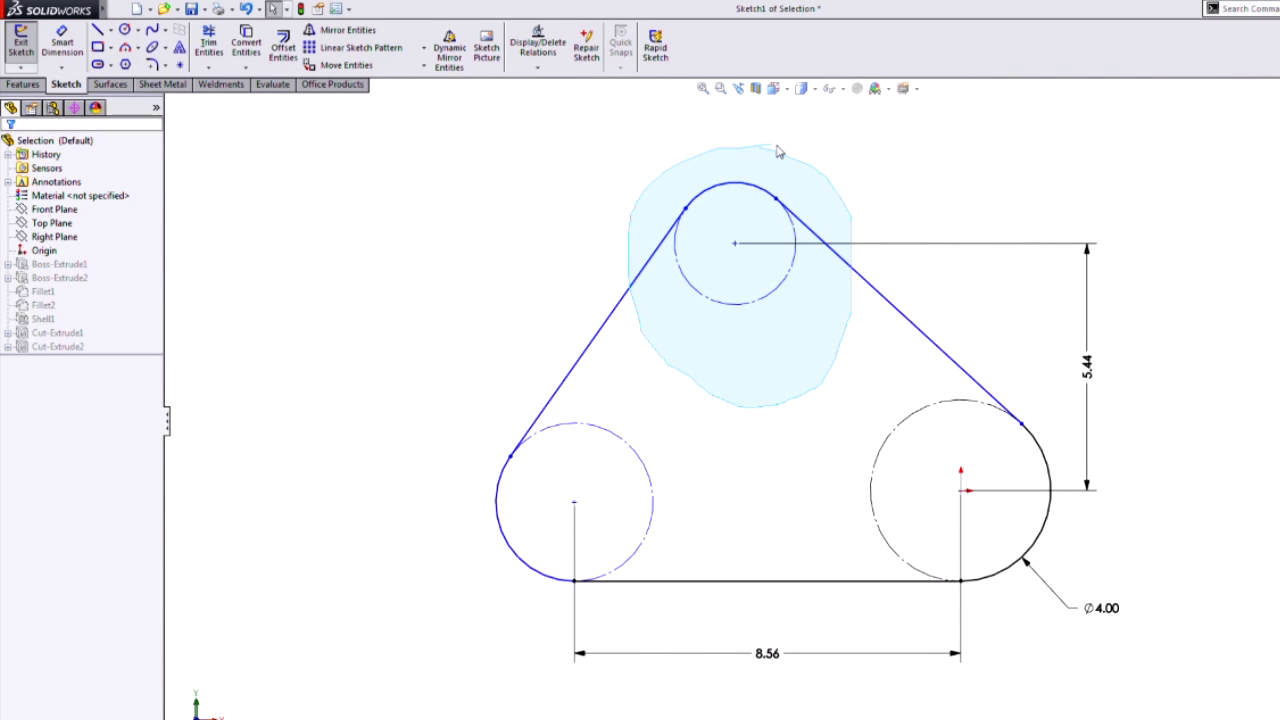
{"action": "left_click_drag", "start_coordinate": [779, 152], "coordinate": [774, 149]}
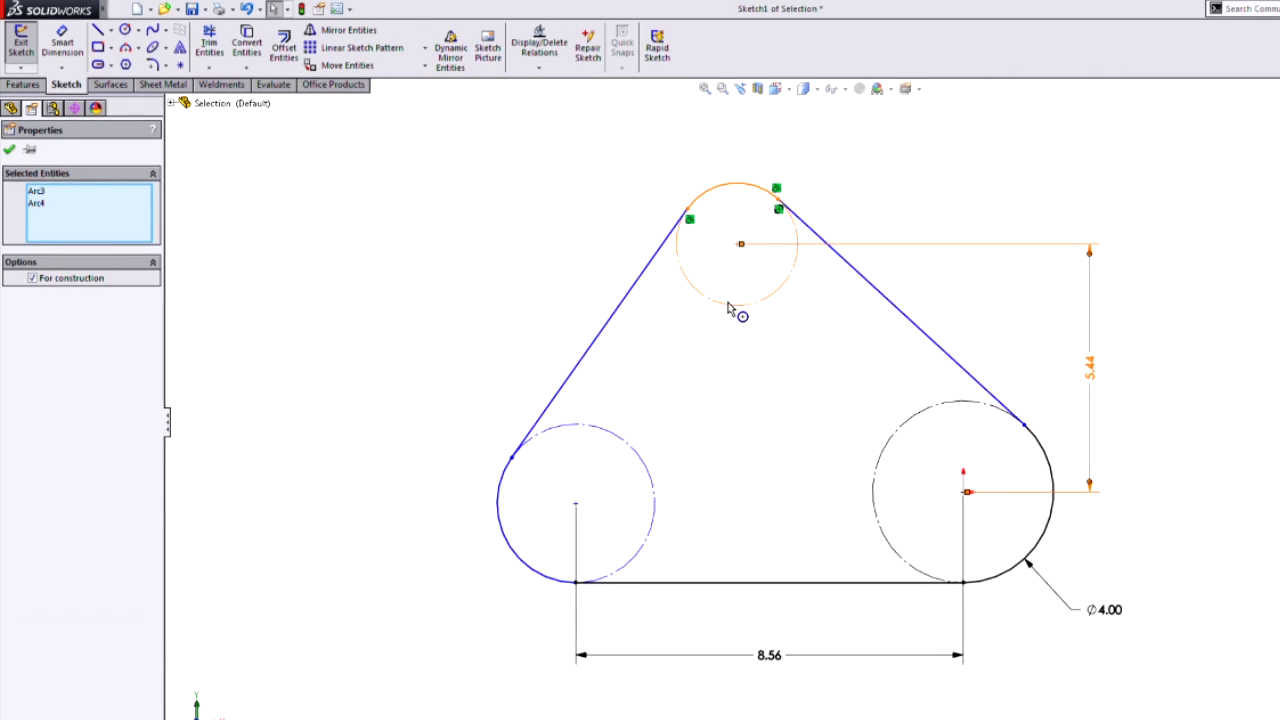
{"action": "left_click", "coordinate": [757, 401]}
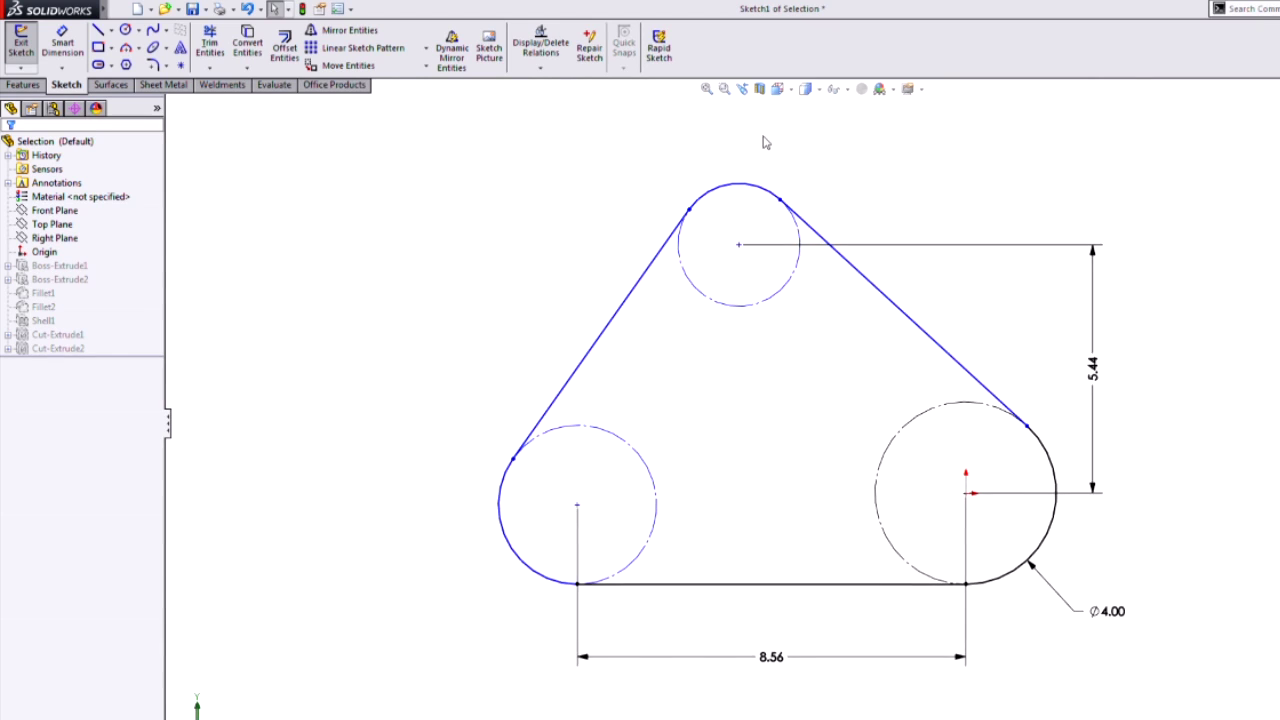
{"action": "mouse_move", "coordinate": [766, 143]}
{"action": "left_mouse_down"}
{"action": "mouse_move", "coordinate": [680, 159]}
{"action": "mouse_move", "coordinate": [659, 209]}
{"action": "mouse_move", "coordinate": [661, 295]}
{"action": "mouse_move", "coordinate": [750, 347]}
{"action": "mouse_move", "coordinate": [791, 343]}
{"action": "mouse_move", "coordinate": [855, 303]}
{"action": "mouse_move", "coordinate": [873, 252]}
{"action": "mouse_move", "coordinate": [867, 176]}
{"action": "mouse_move", "coordinate": [768, 140]}
{"action": "left_mouse_up"}
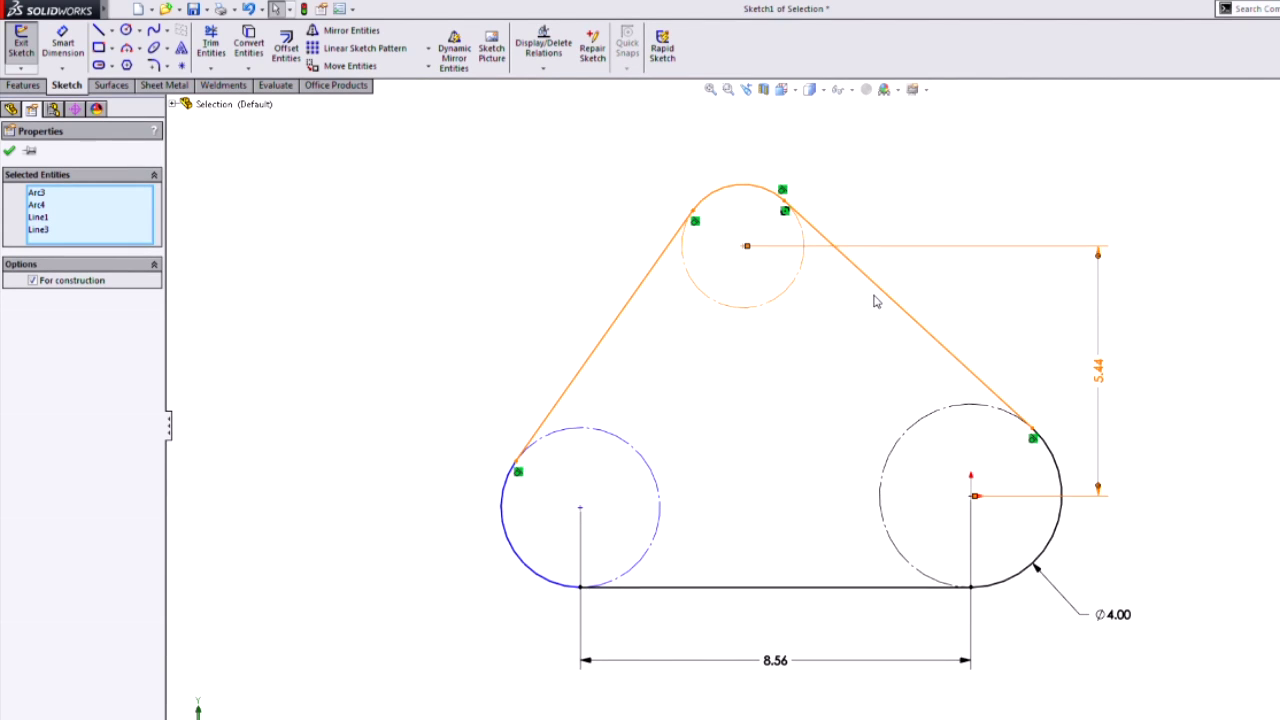
{"action": "left_click", "coordinate": [835, 334]}
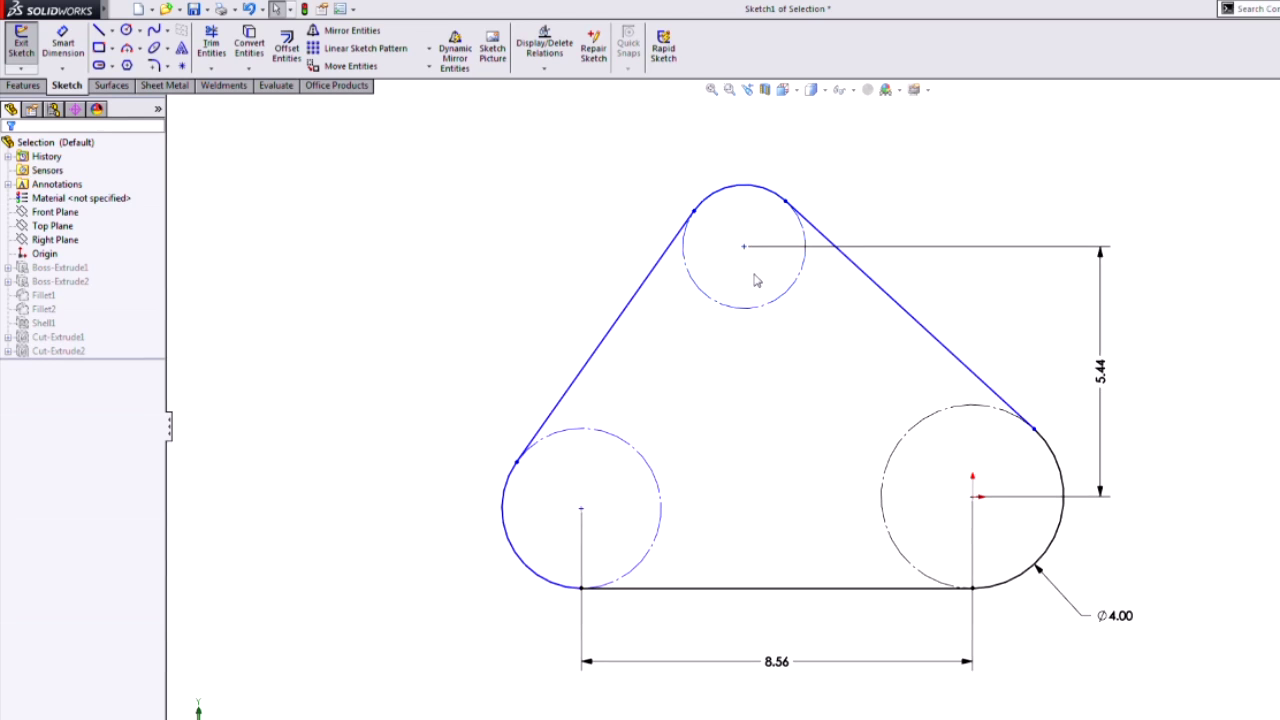
{"action": "mouse_move", "coordinate": [723, 295]}
{"action": "left_mouse_down"}
{"action": "mouse_move", "coordinate": [643, 344]}
{"action": "mouse_move", "coordinate": [601, 399]}
{"action": "mouse_move", "coordinate": [587, 440]}
{"action": "mouse_move", "coordinate": [604, 471]}
{"action": "mouse_move", "coordinate": [644, 473]}
{"action": "mouse_move", "coordinate": [714, 377]}
{"action": "mouse_move", "coordinate": [733, 287]}
{"action": "left_mouse_up"}
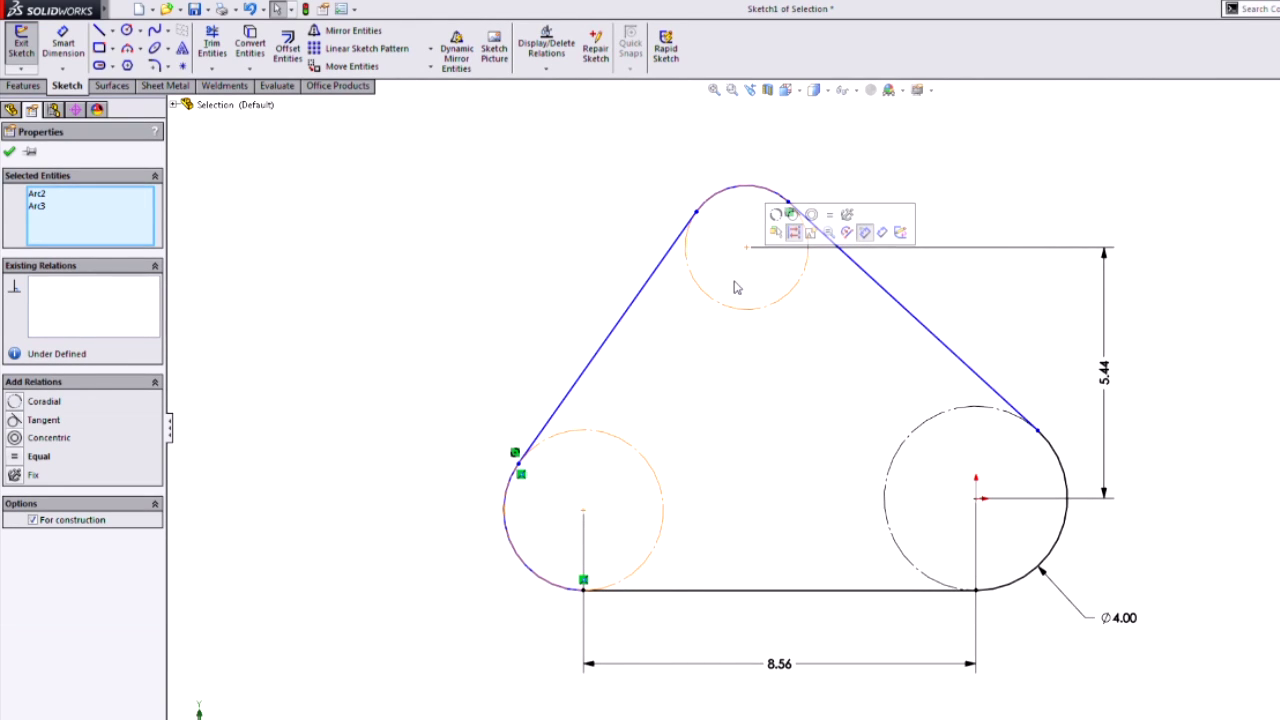
{"action": "left_click", "coordinate": [738, 370]}
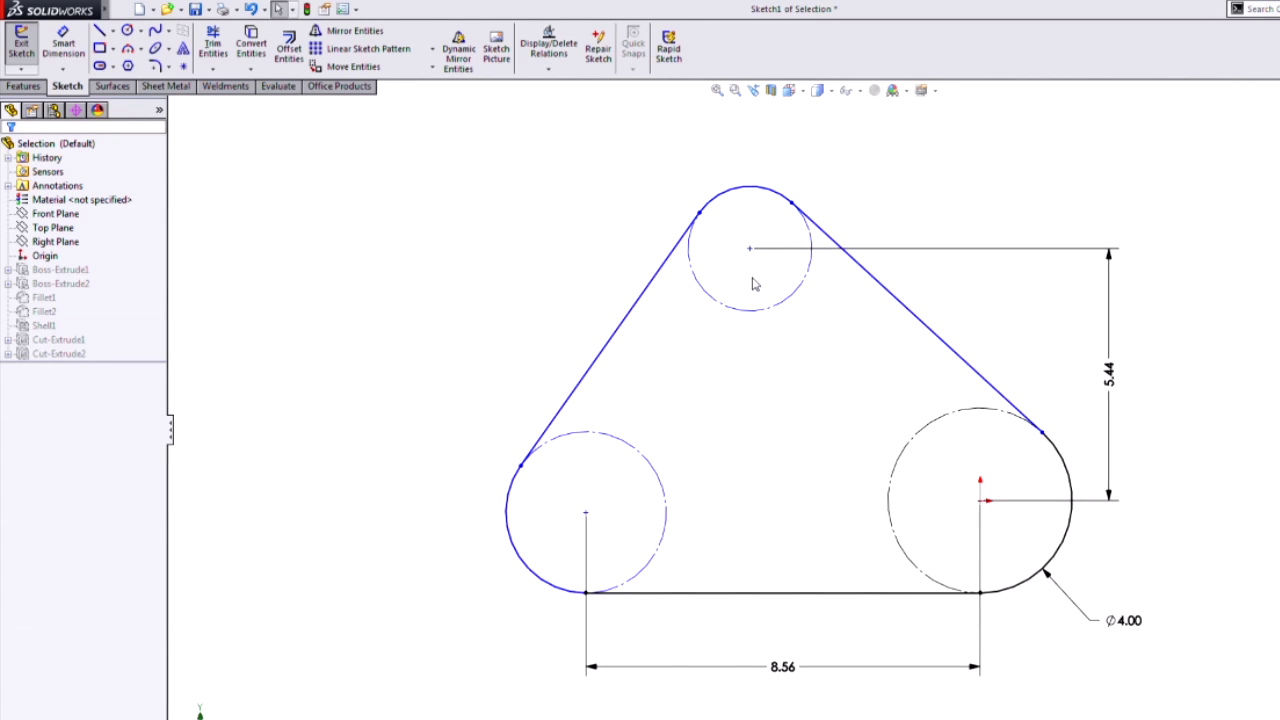
Lasso-select the top and lower-left arcs and give them an Equal relation
{"action": "mouse_move", "coordinate": [697, 310]}
{"action": "left_mouse_down"}
{"action": "mouse_move", "coordinate": [615, 391]}
{"action": "mouse_move", "coordinate": [605, 512]}
{"action": "left_mouse_up"}
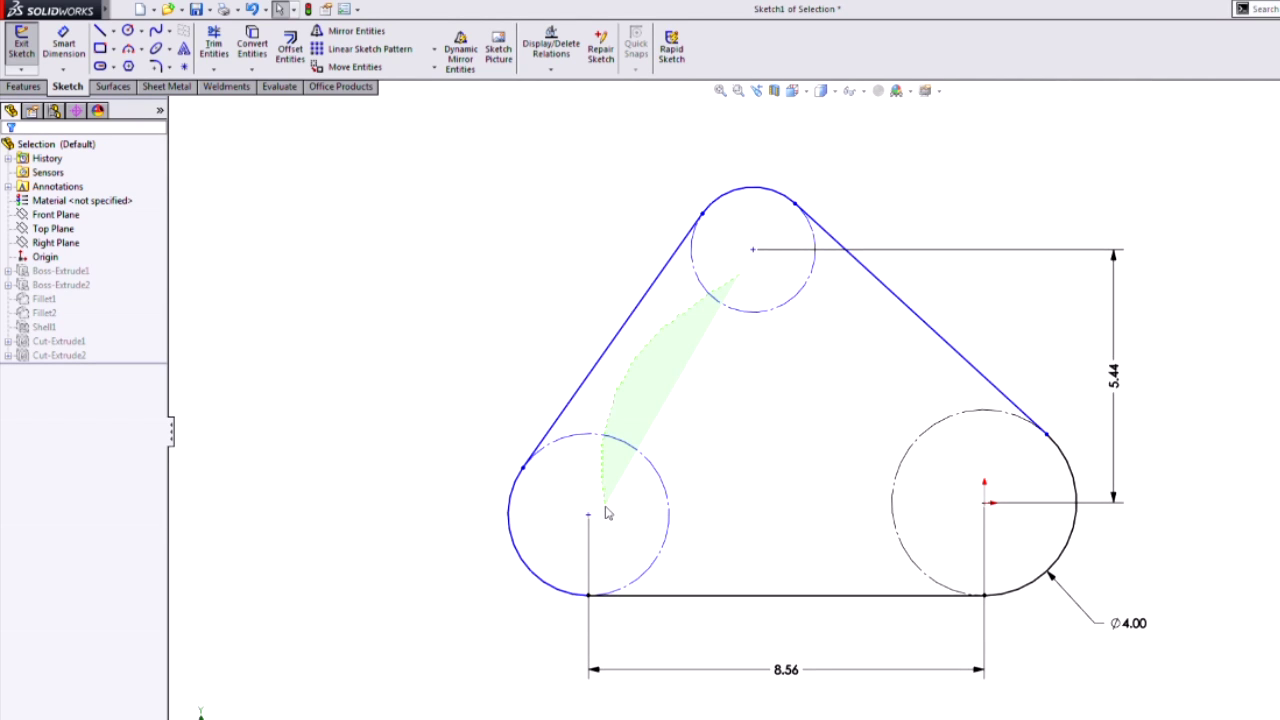
{"action": "left_click_drag", "start_coordinate": [607, 513], "coordinate": [607, 513]}
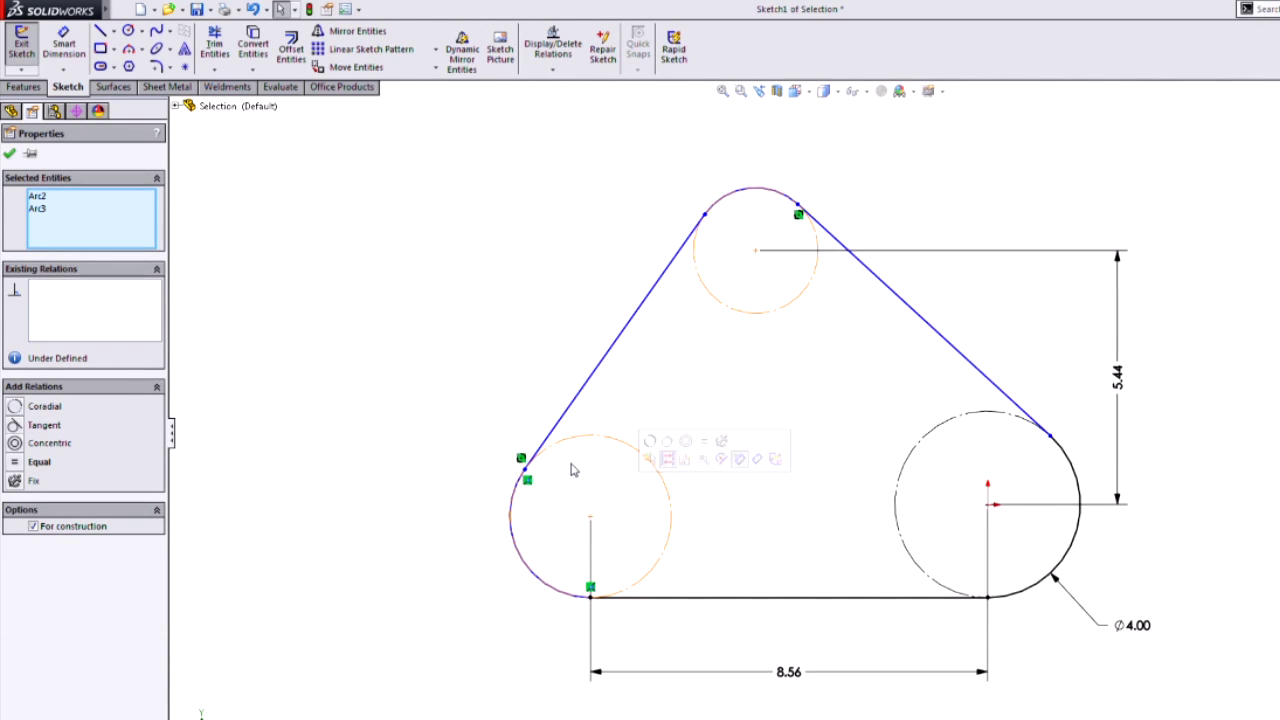
{"action": "left_click", "coordinate": [705, 445]}
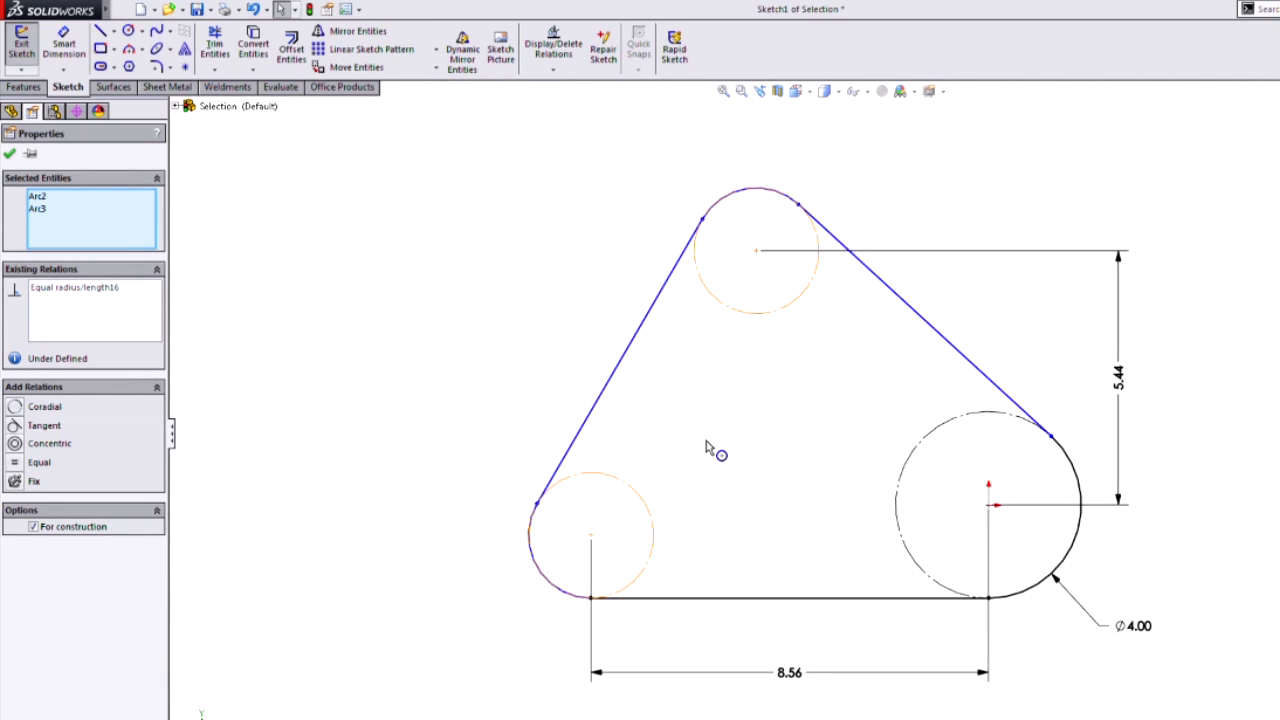
{"action": "left_click", "coordinate": [750, 517]}
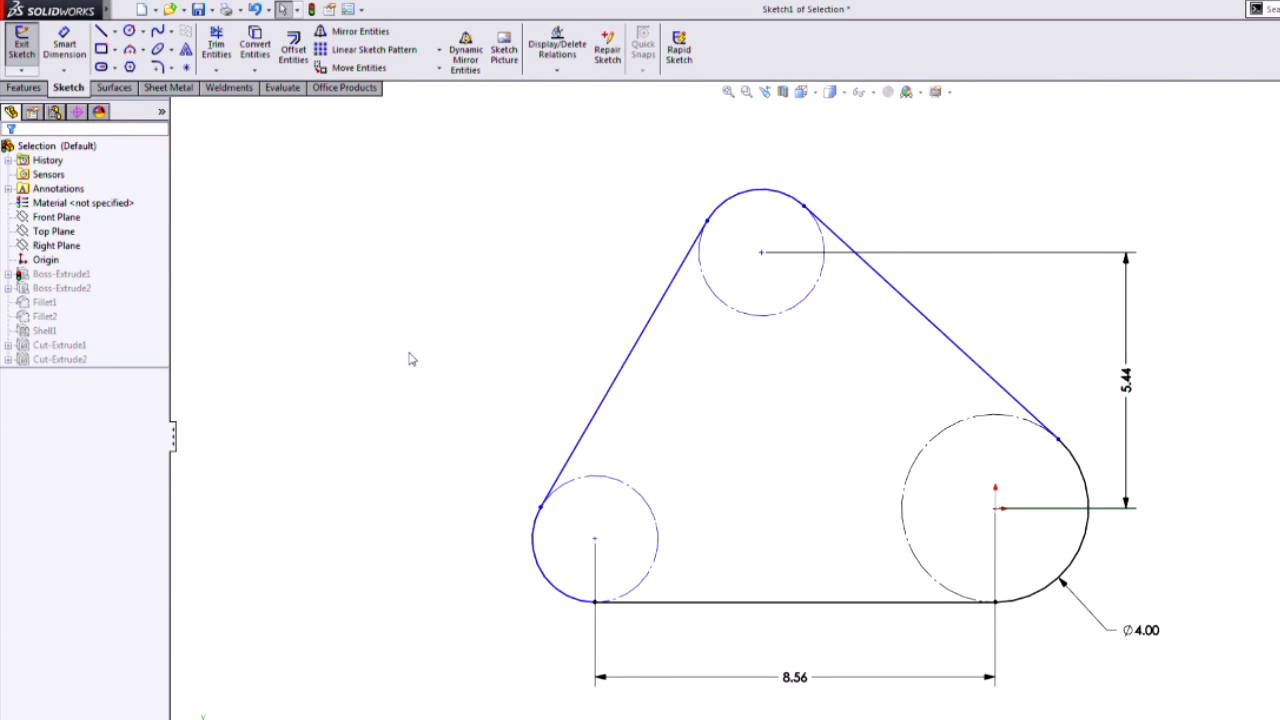
Lasso-select the tangent lines and Ø4.00 dimension, clear them, then switch to Box Selection
{"action": "mouse_move", "coordinate": [401, 365]}
{"action": "left_mouse_down"}
{"action": "mouse_move", "coordinate": [415, 393]}
{"action": "mouse_move", "coordinate": [659, 439]}
{"action": "mouse_move", "coordinate": [842, 516]}
{"action": "mouse_move", "coordinate": [832, 617]}
{"action": "mouse_move", "coordinate": [871, 463]}
{"action": "mouse_move", "coordinate": [916, 400]}
{"action": "mouse_move", "coordinate": [995, 355]}
{"action": "left_mouse_up"}
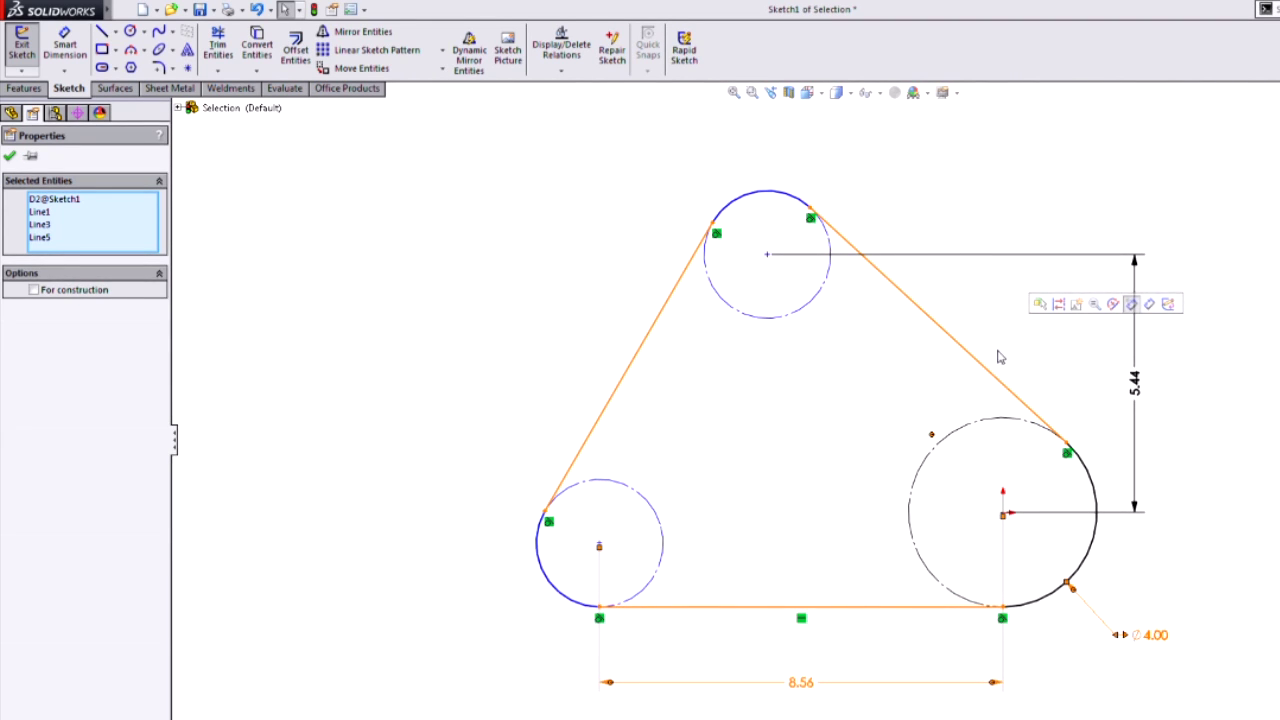
{"action": "left_click", "coordinate": [771, 347]}
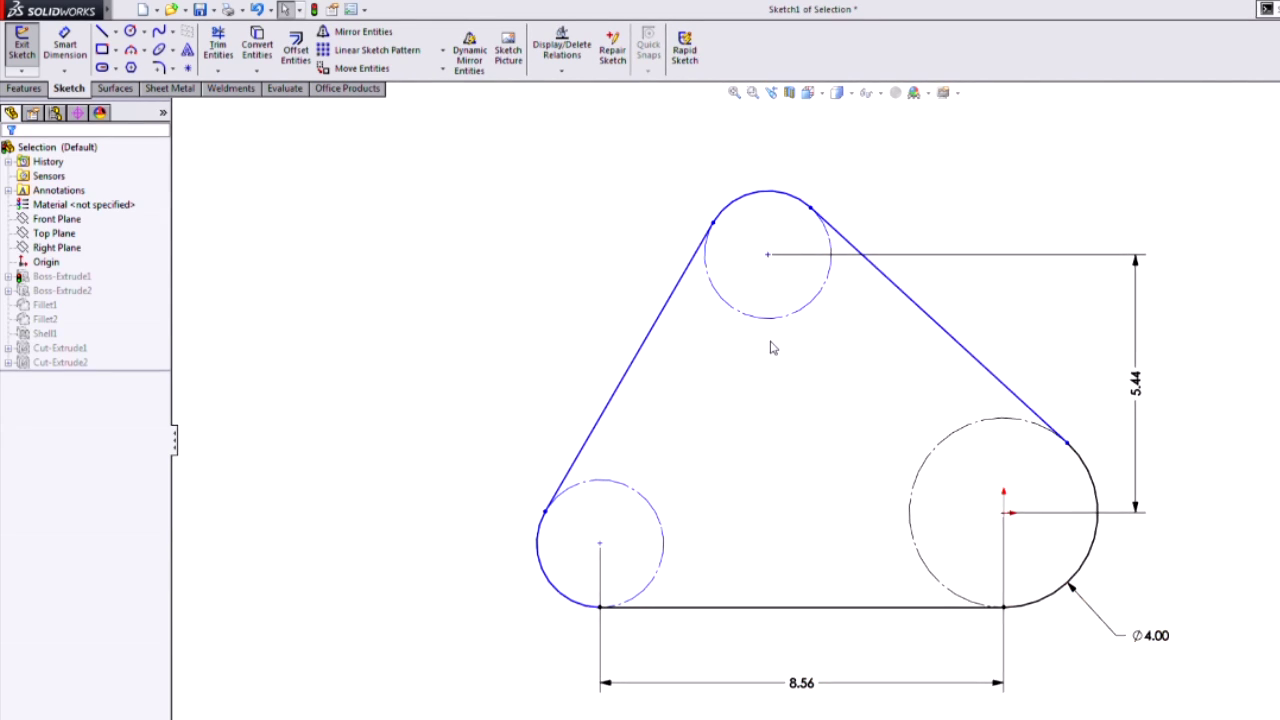
{"action": "right_click", "coordinate": [446, 320]}
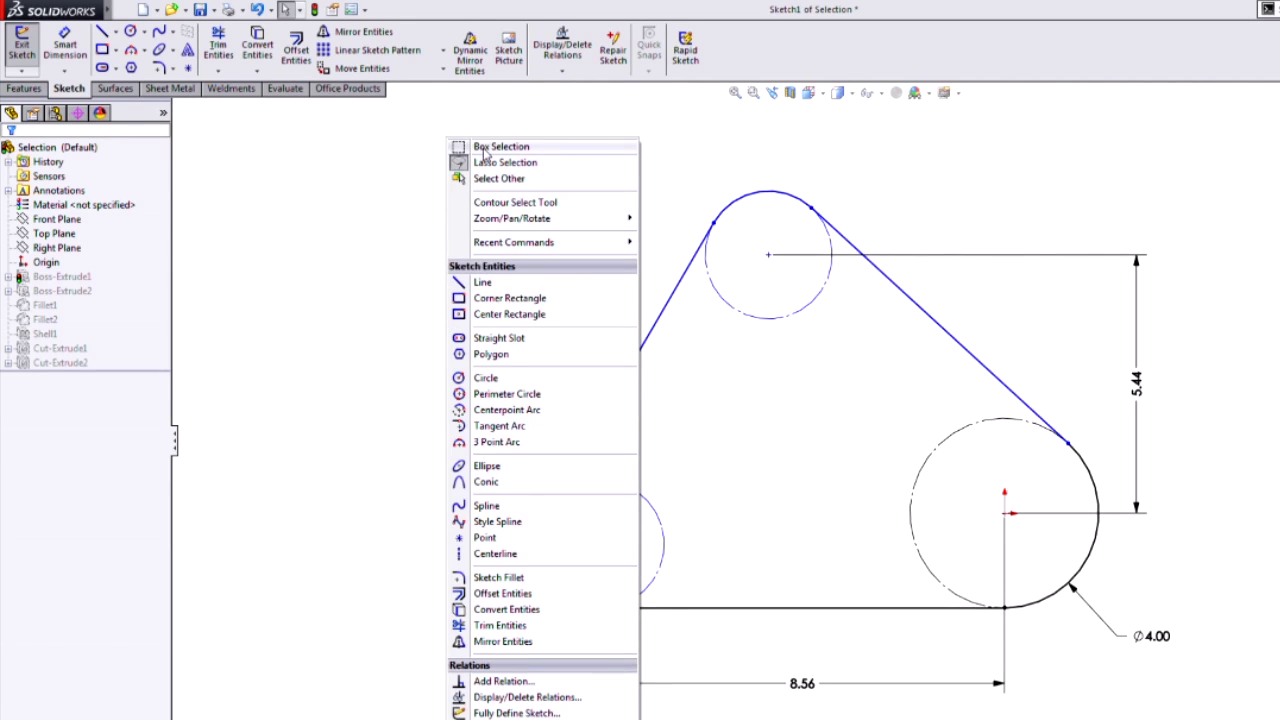
{"action": "left_click", "coordinate": [486, 148]}
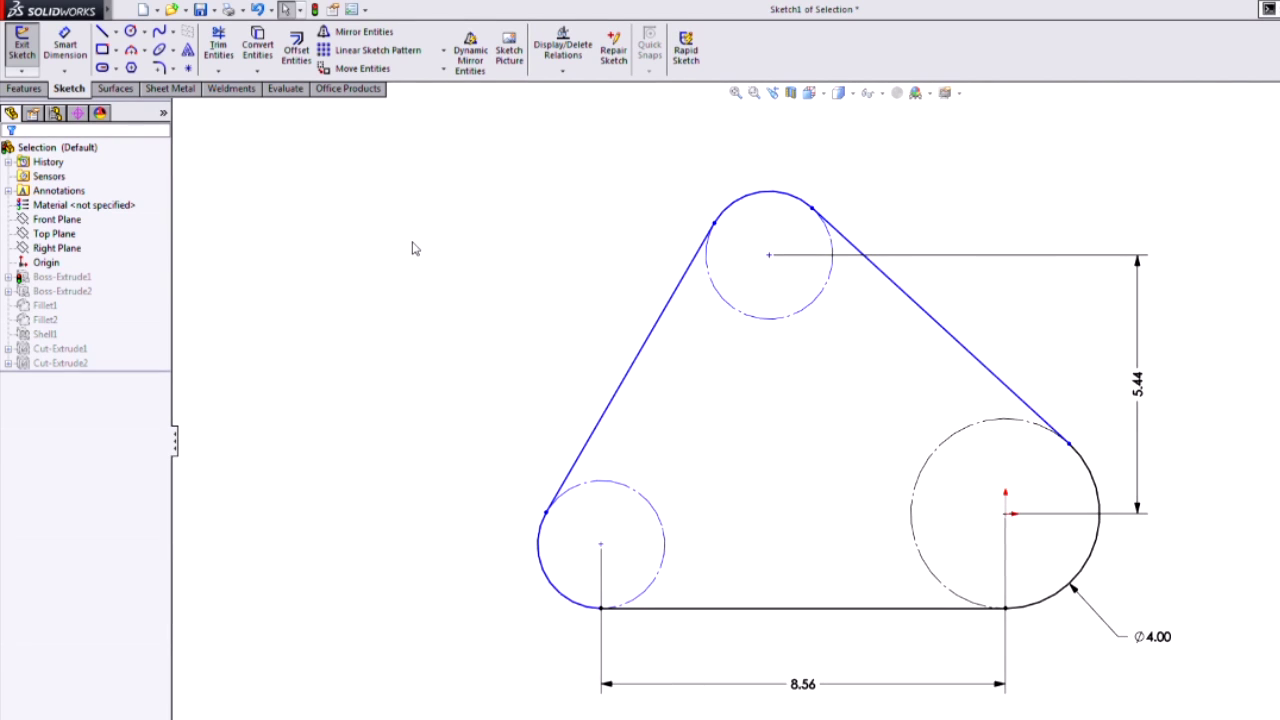